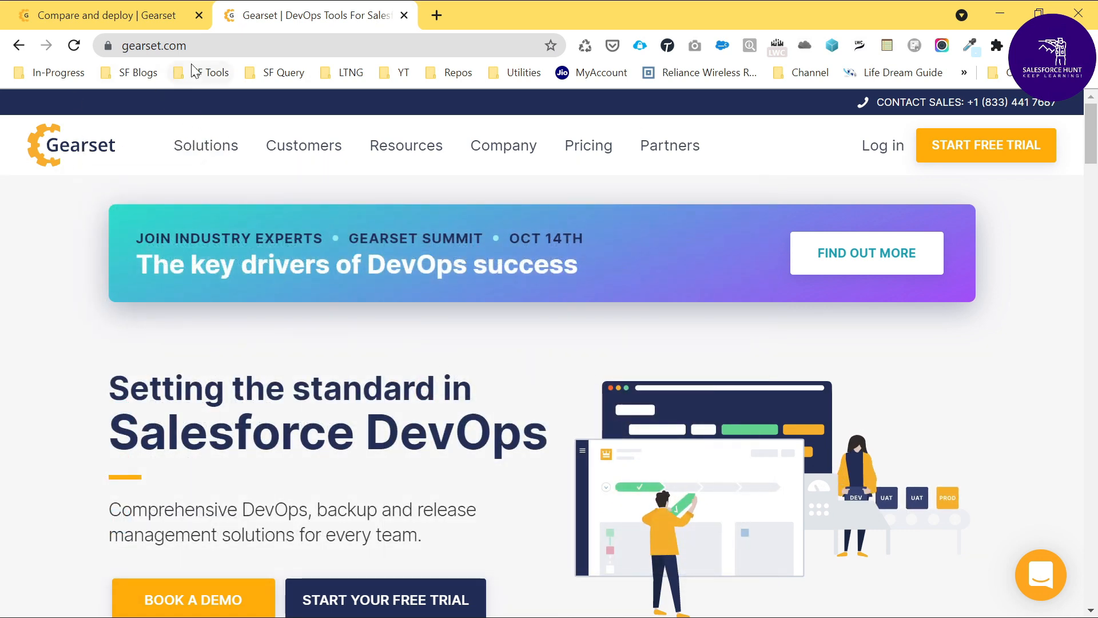
{"action": "key", "text": "ctrl+l"}
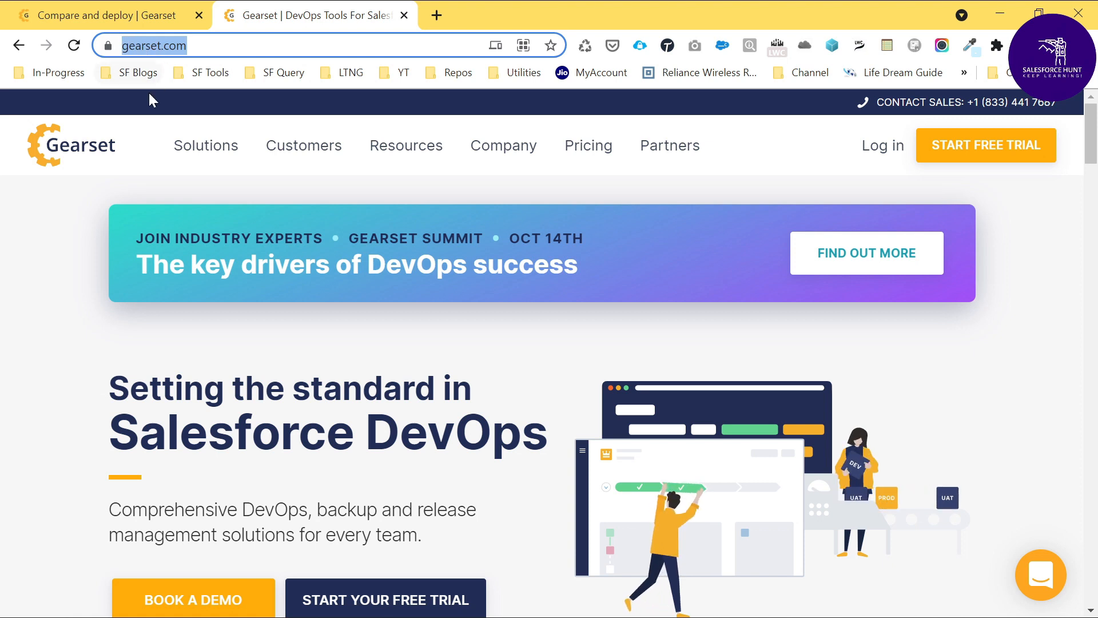
{"action": "mouse_move", "coordinate": [187, 31]}
{"action": "left_mouse_down"}
{"action": "mouse_move", "coordinate": [102, 89]}
{"action": "mouse_move", "coordinate": [189, 27]}
{"action": "left_mouse_up"}
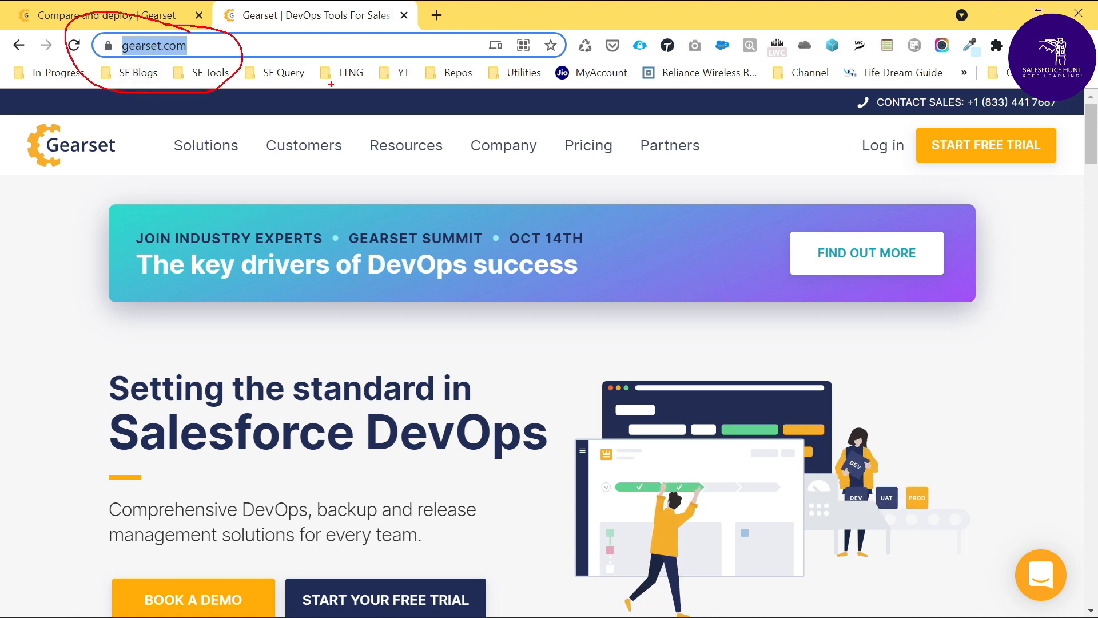
{"action": "mouse_move", "coordinate": [1071, 123]}
{"action": "left_mouse_down"}
{"action": "mouse_move", "coordinate": [991, 114]}
{"action": "mouse_move", "coordinate": [901, 166]}
{"action": "mouse_move", "coordinate": [1080, 149]}
{"action": "left_mouse_up"}
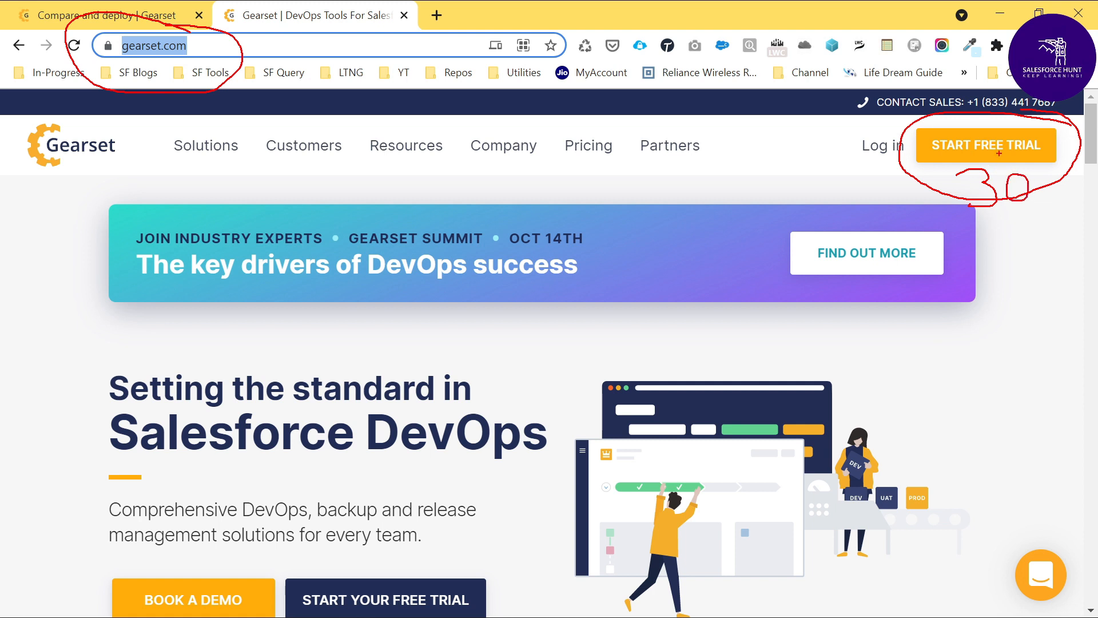
{"action": "key", "text": "Escape"}
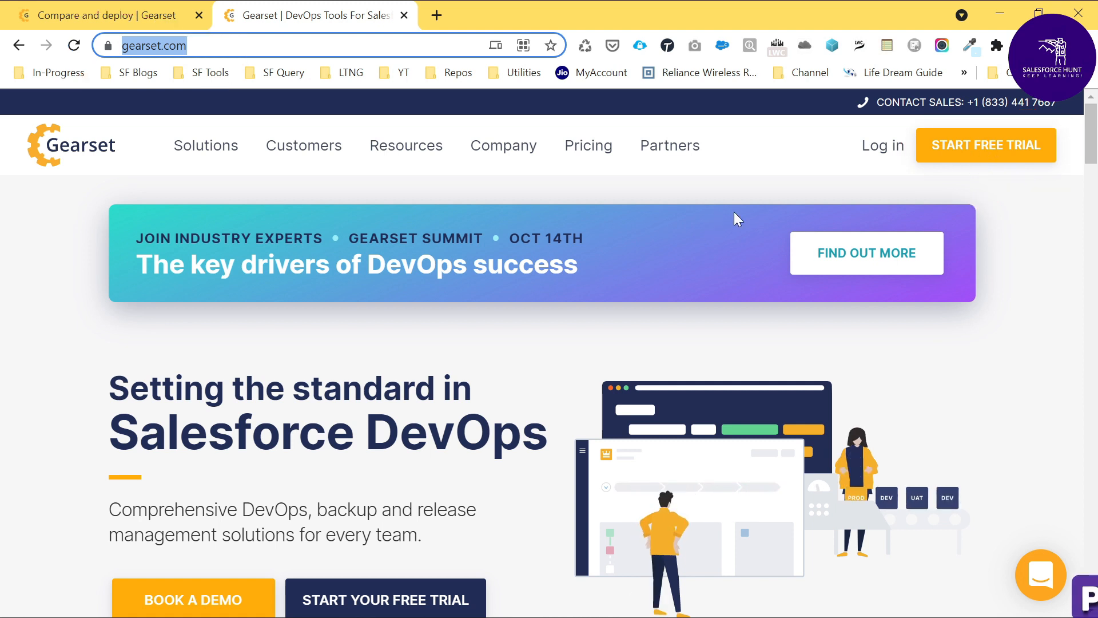
{"action": "left_click", "coordinate": [733, 164]}
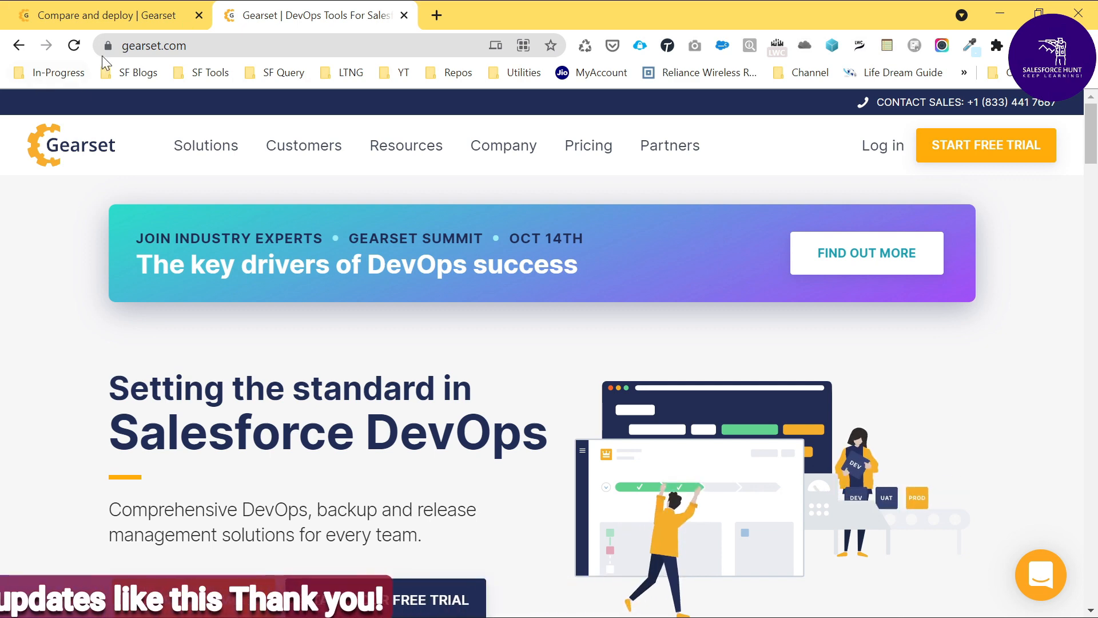
Step: On the Compare and deploy page, choose the saved devops1 org as the source and the devops2 org as the target
{"action": "left_click", "coordinate": [103, 16]}
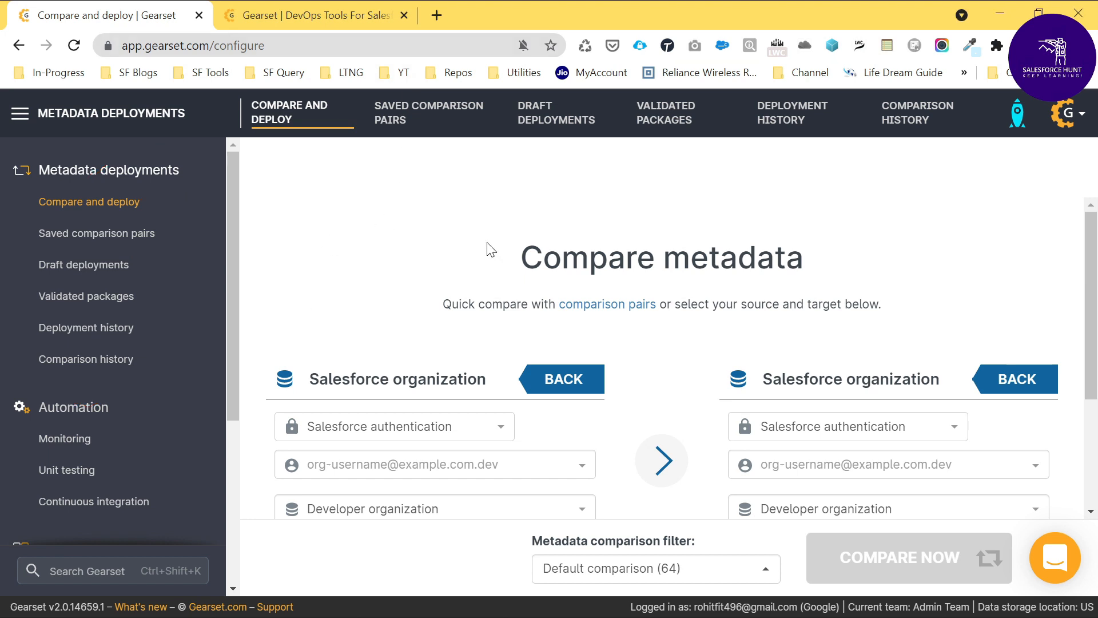
{"action": "scroll", "coordinate": [589, 313], "scroll_direction": "down", "scroll_amount": 1}
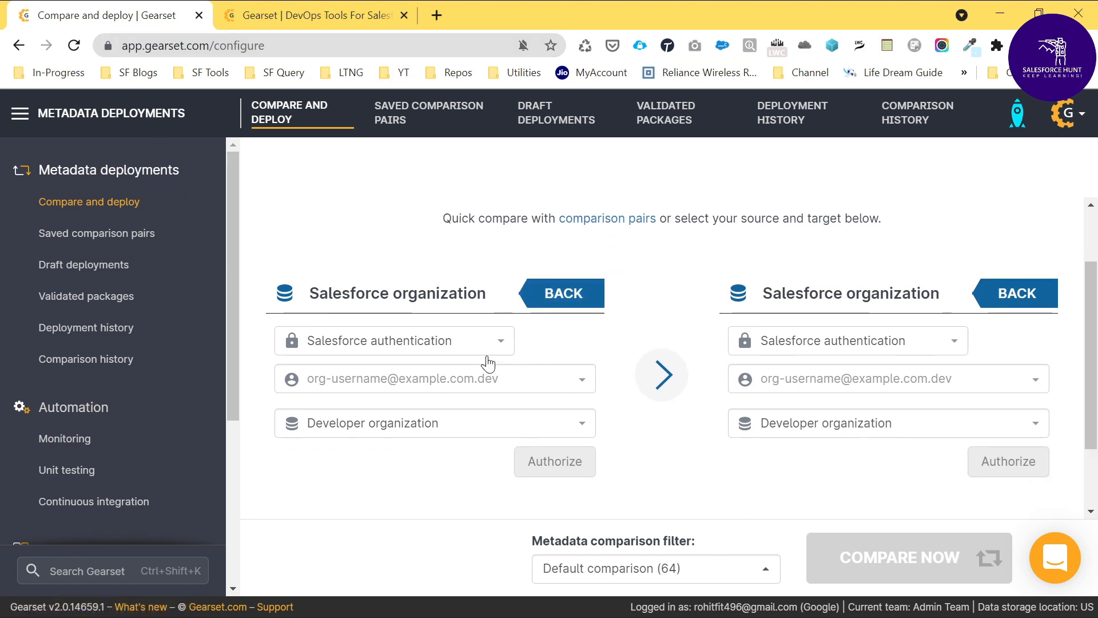
{"action": "left_click", "coordinate": [483, 377]}
{"action": "left_click", "coordinate": [561, 428]}
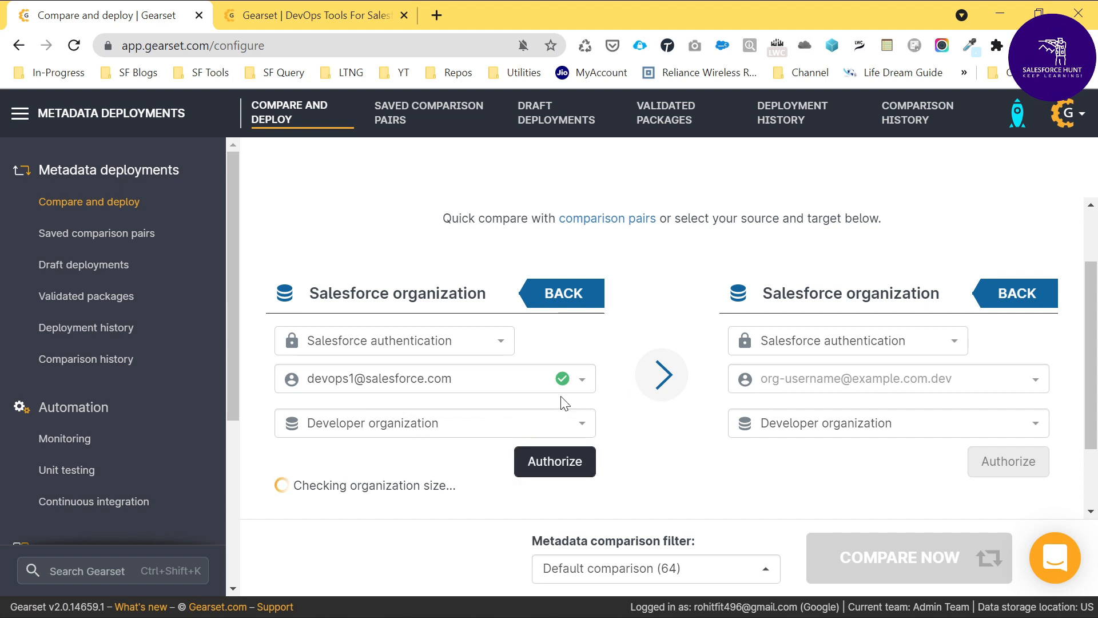
{"action": "scroll", "coordinate": [361, 417], "scroll_direction": "down", "scroll_amount": 1}
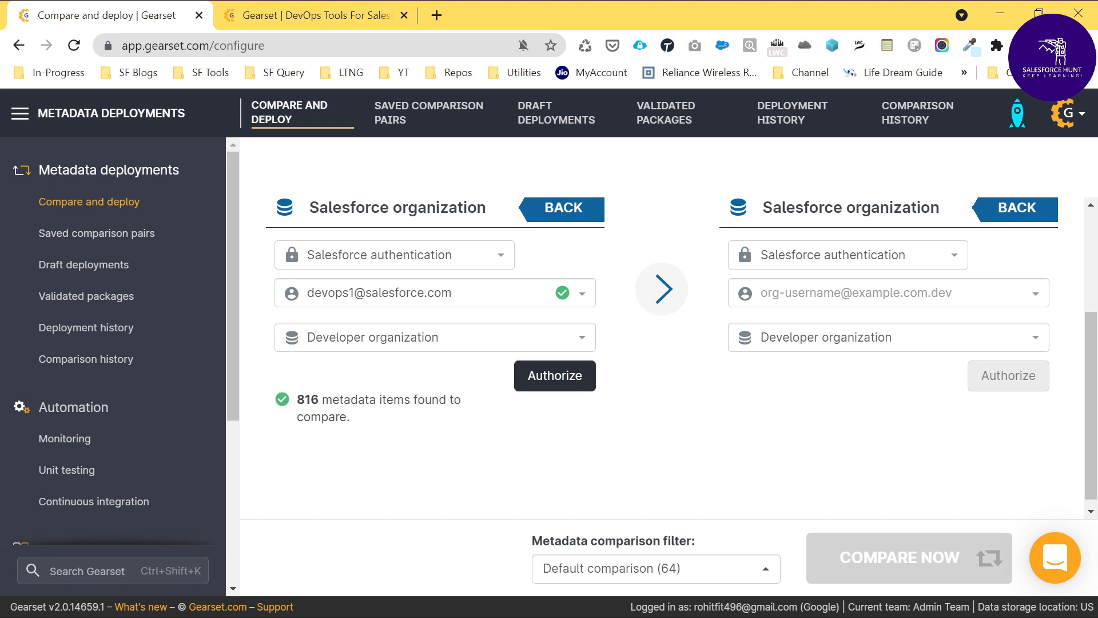
{"action": "left_click", "coordinate": [858, 293]}
{"action": "left_click", "coordinate": [818, 369]}
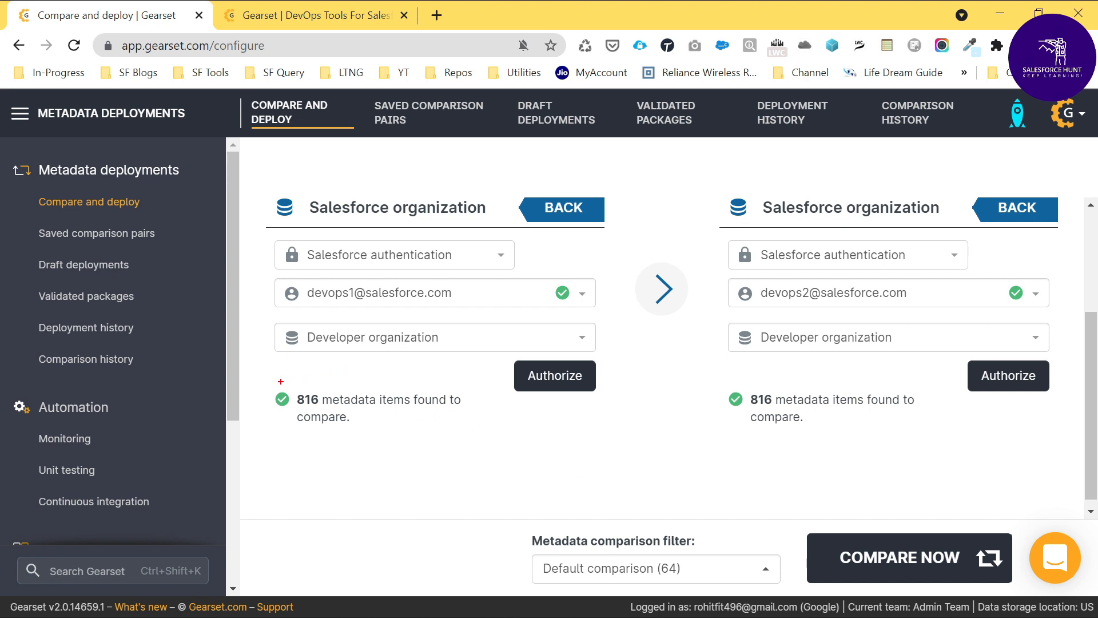
{"action": "left_click_drag", "start_coordinate": [270, 373], "coordinate": [477, 437]}
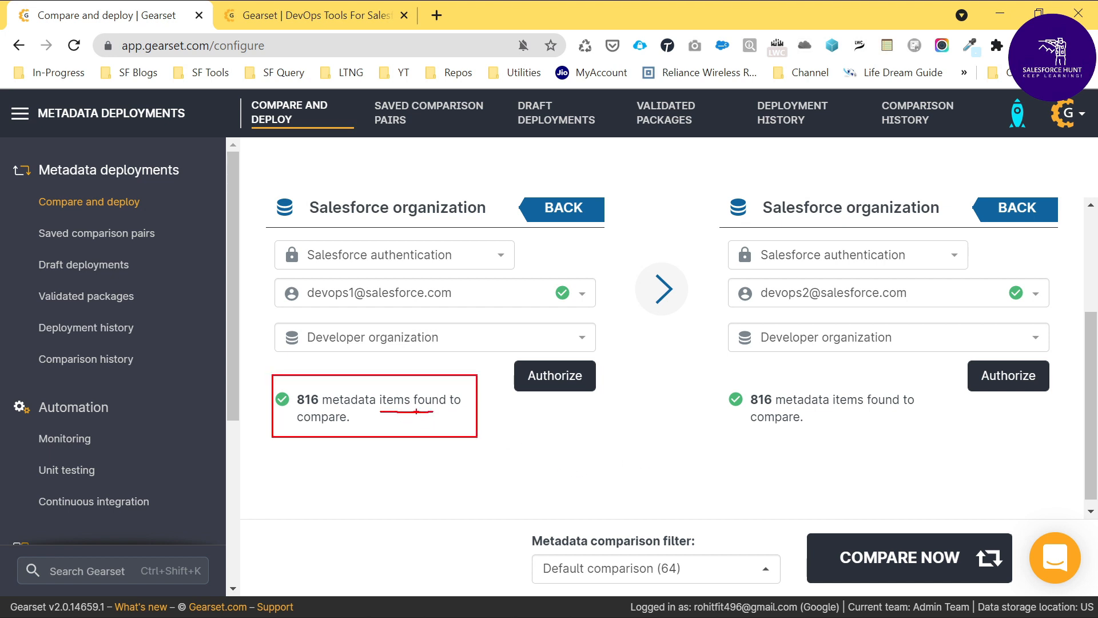
{"action": "left_click_drag", "start_coordinate": [309, 426], "coordinate": [365, 429]}
{"action": "mouse_move", "coordinate": [719, 376]}
{"action": "left_mouse_down"}
{"action": "mouse_move", "coordinate": [769, 452]}
{"action": "mouse_move", "coordinate": [915, 436]}
{"action": "left_mouse_up"}
{"action": "left_click_drag", "start_coordinate": [777, 394], "coordinate": [850, 363]}
{"action": "key", "text": "Escape"}
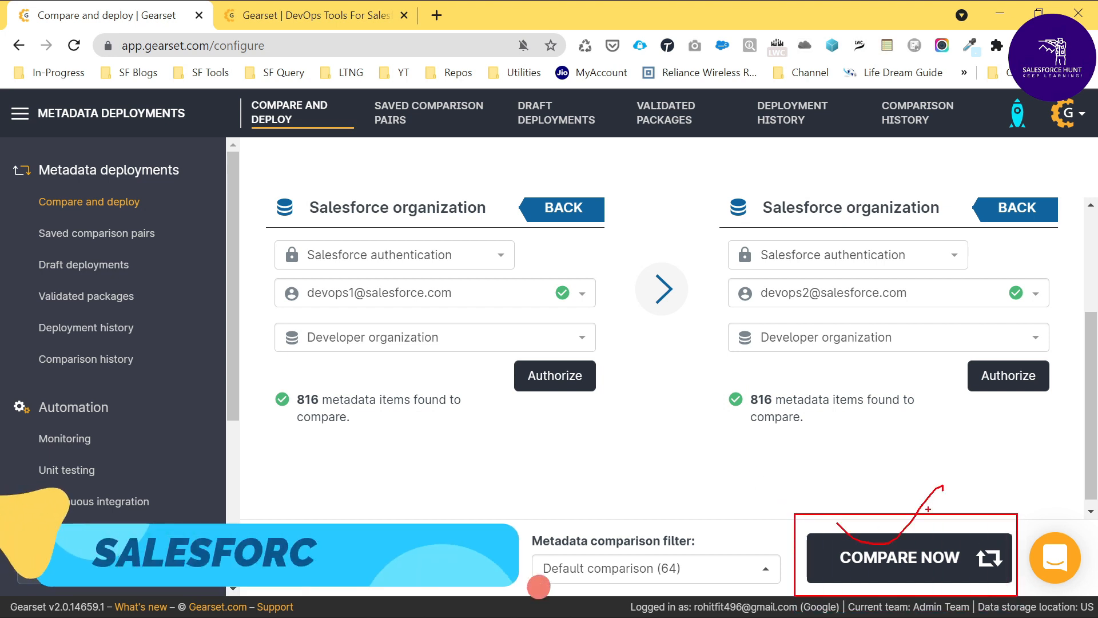
Step: Run the metadata comparison from the devops1 org to the devops2 org with the default comparison filter and follow its progress
{"action": "left_click", "coordinate": [884, 559]}
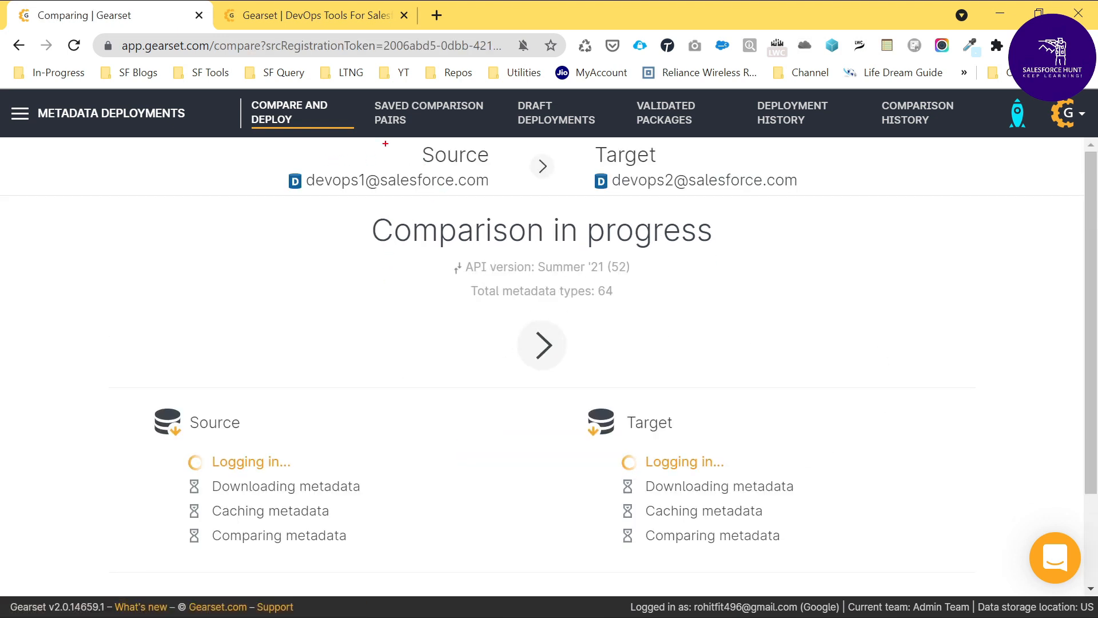
{"action": "left_click_drag", "start_coordinate": [386, 143], "coordinate": [451, 129]}
{"action": "mouse_move", "coordinate": [575, 144]}
{"action": "left_mouse_down"}
{"action": "mouse_move", "coordinate": [595, 163]}
{"action": "mouse_move", "coordinate": [673, 131]}
{"action": "left_mouse_up"}
{"action": "left_click_drag", "start_coordinate": [288, 164], "coordinate": [501, 195]}
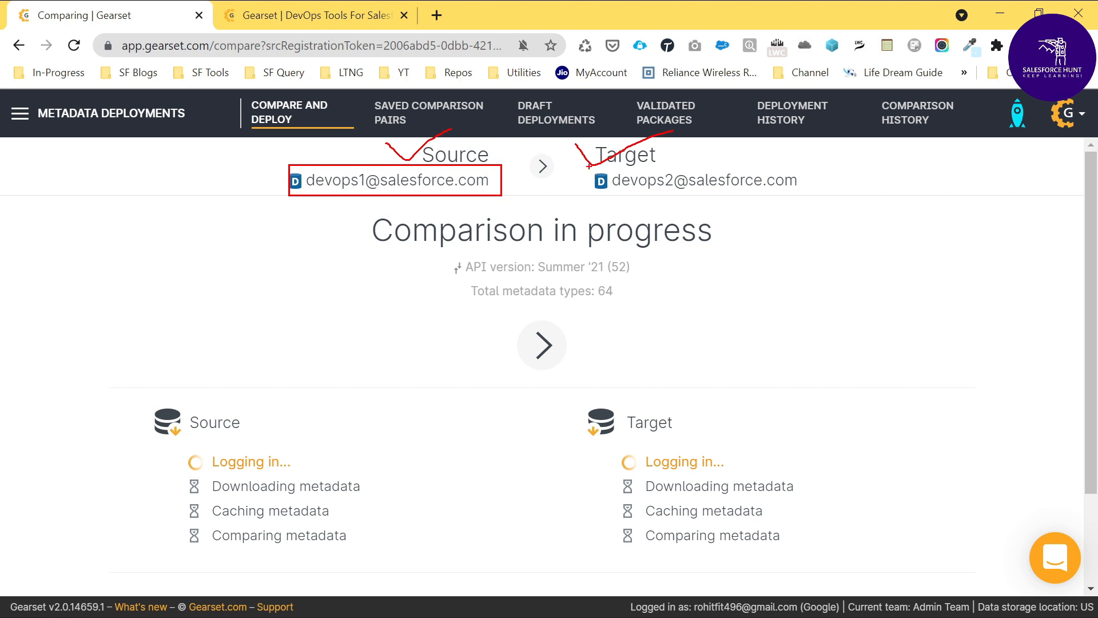
{"action": "left_click_drag", "start_coordinate": [589, 166], "coordinate": [810, 195]}
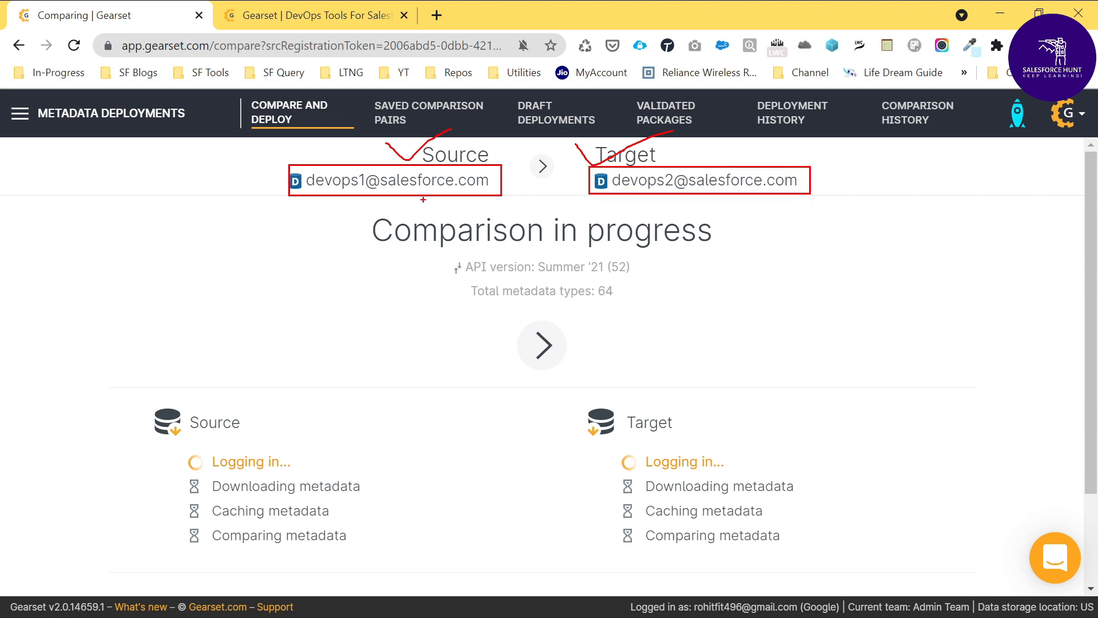
{"action": "key", "text": "Escape"}
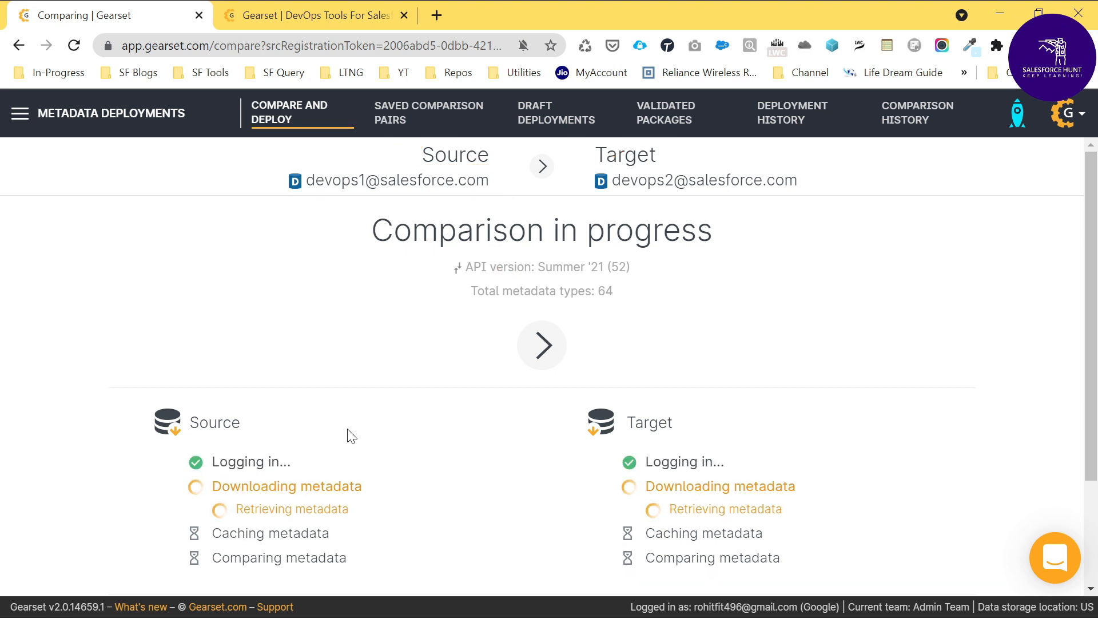
{"action": "scroll", "coordinate": [760, 351], "scroll_direction": "down", "scroll_amount": 2}
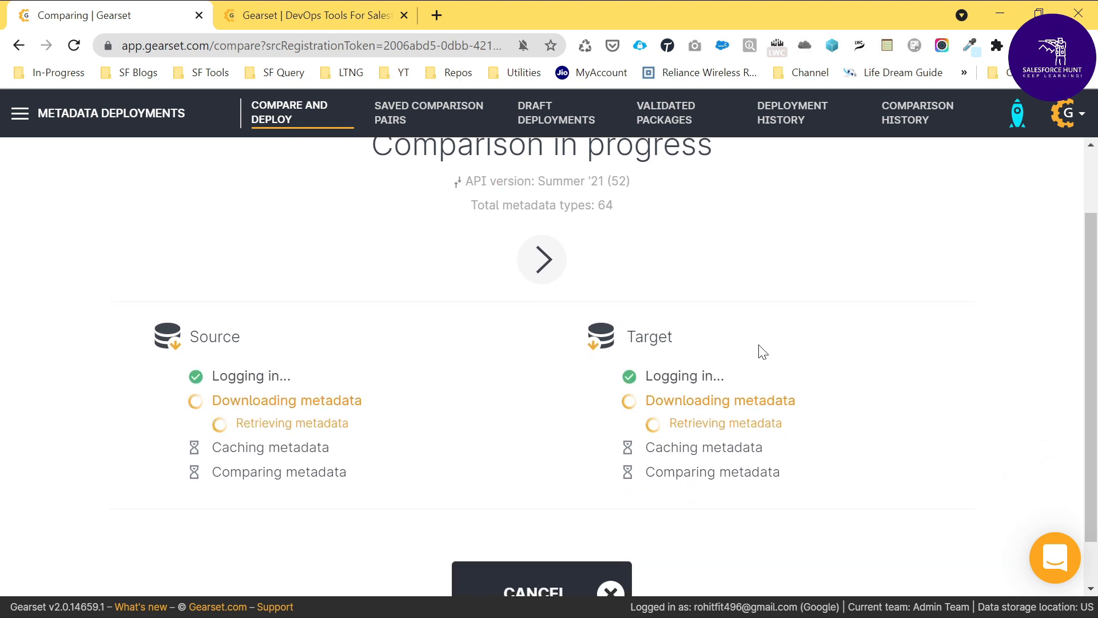
{"action": "scroll", "coordinate": [858, 357], "scroll_direction": "down", "scroll_amount": 1}
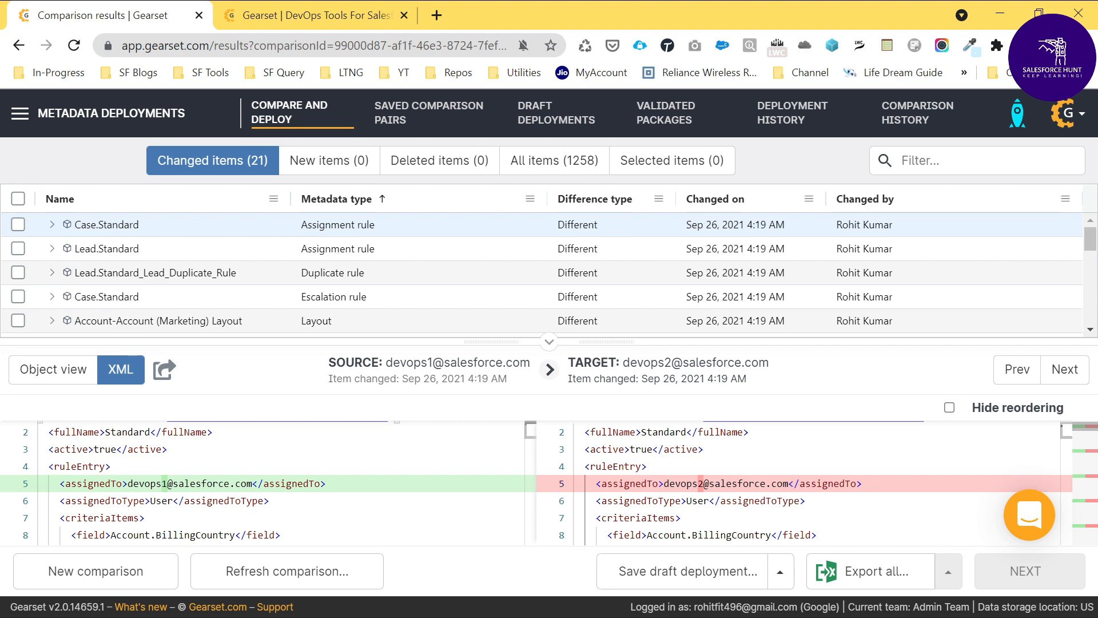
Step: Examine the XML differences between source and target for the Case.Standard assignment rule
{"action": "scroll", "coordinate": [551, 496], "scroll_direction": "down", "scroll_amount": 3}
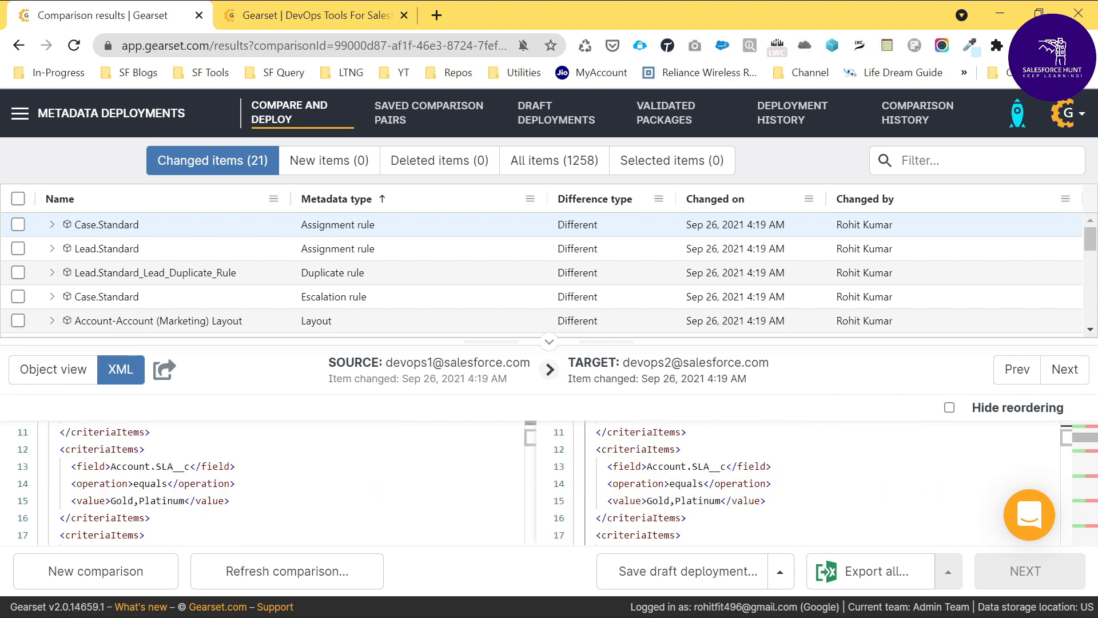
{"action": "scroll", "coordinate": [551, 495], "scroll_direction": "up", "scroll_amount": 4}
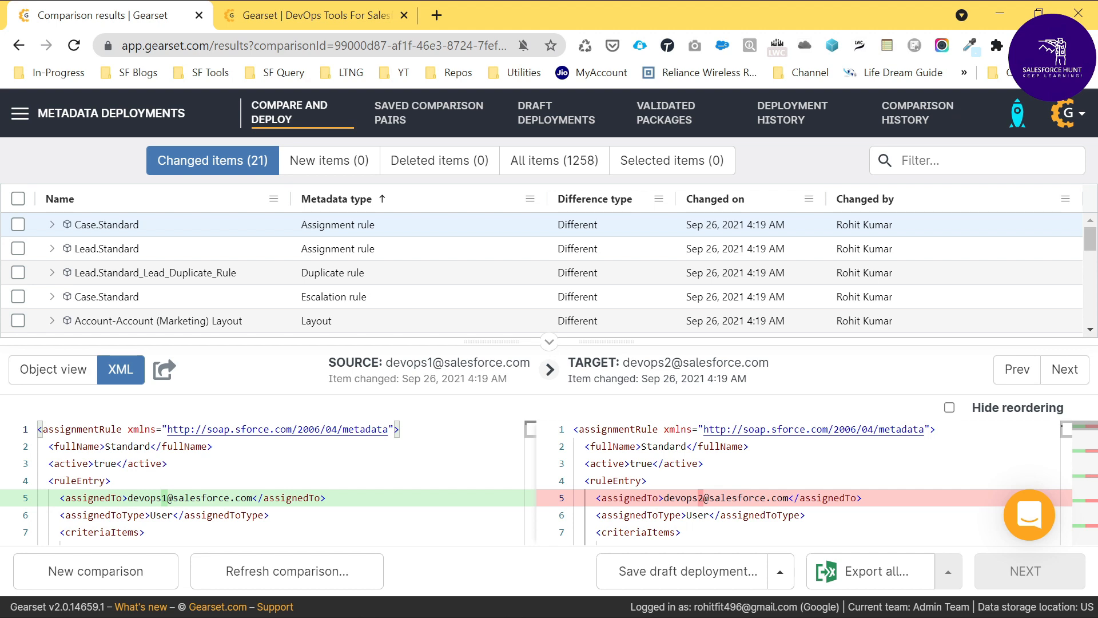
{"action": "scroll", "coordinate": [550, 484], "scroll_direction": "down", "scroll_amount": 6}
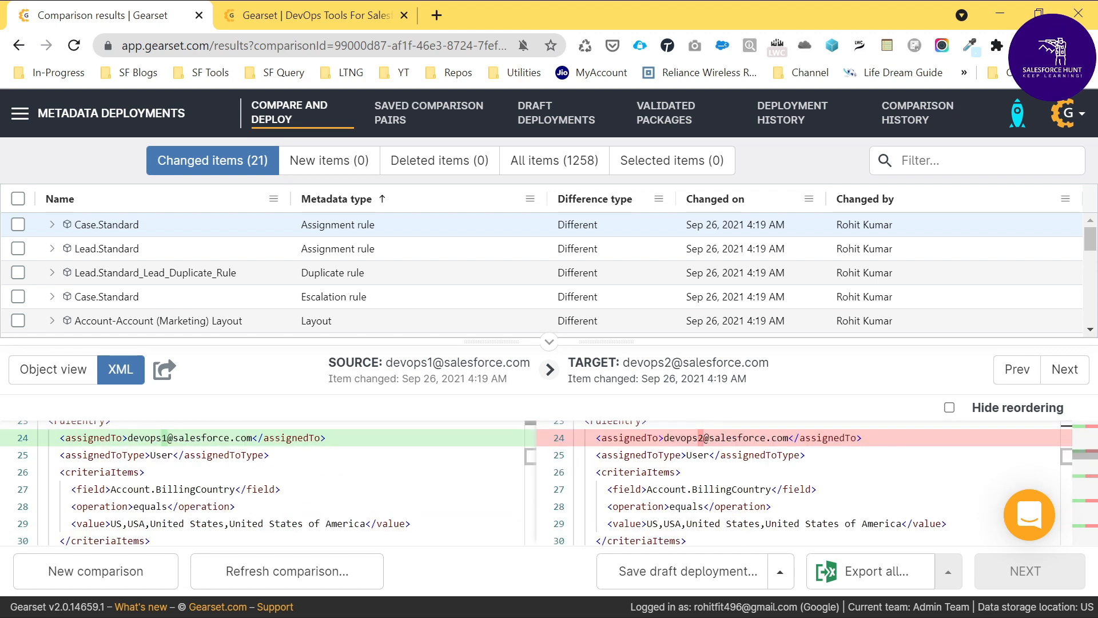
{"action": "scroll", "coordinate": [536, 483], "scroll_direction": "down", "scroll_amount": 8}
{"action": "scroll", "coordinate": [536, 483], "scroll_direction": "up", "scroll_amount": 3}
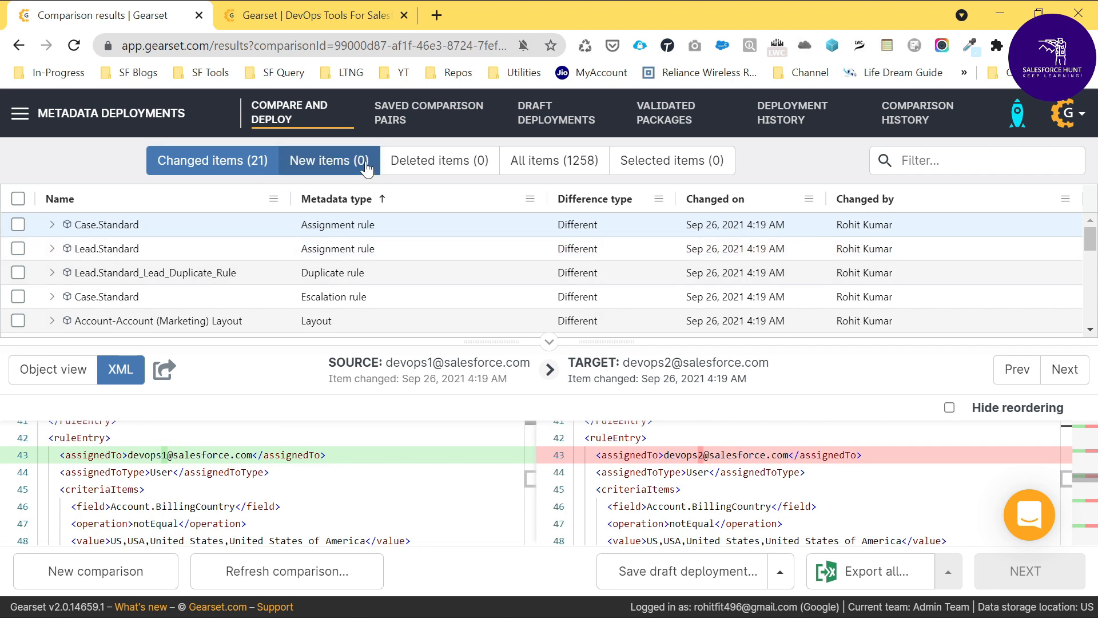
Step: Review the comparison's full item list, selecting and deselecting everything in it, and list only the new items
{"action": "left_click", "coordinate": [551, 166]}
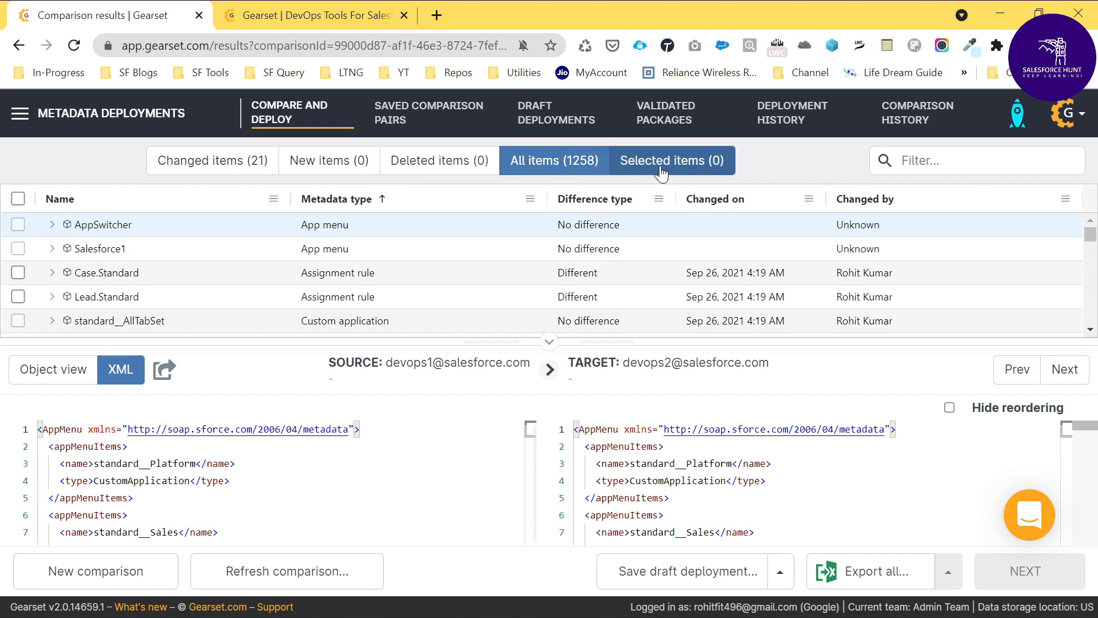
{"action": "left_click", "coordinate": [18, 198]}
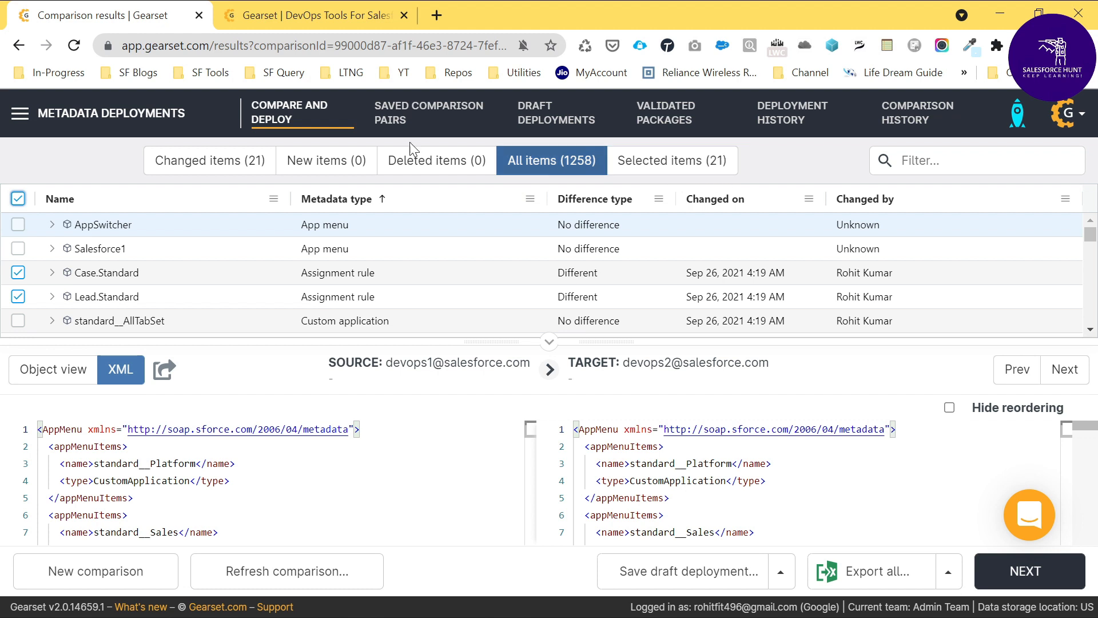
{"action": "left_click", "coordinate": [18, 198]}
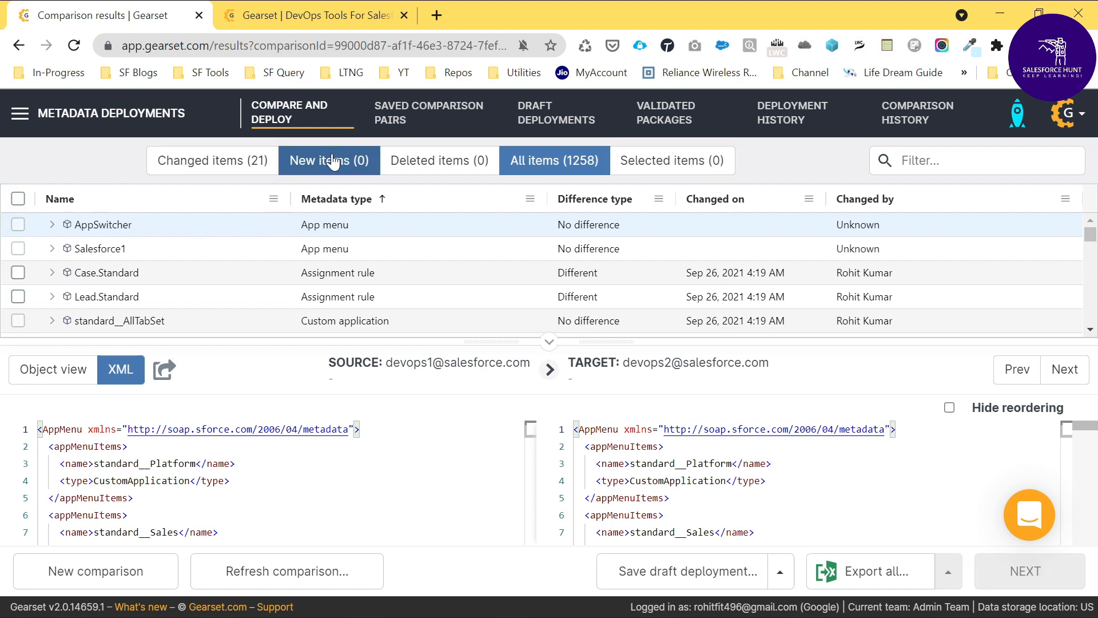
{"action": "left_click", "coordinate": [337, 165]}
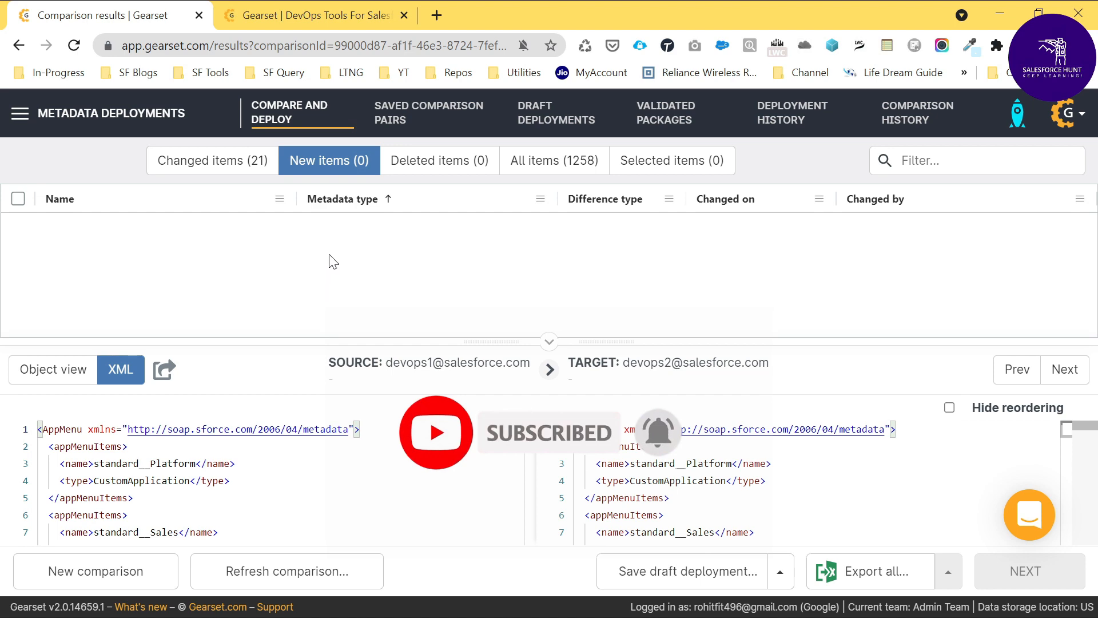
Step: Open the Salesforce login page in a new browser tab and choose to log in with a different username
{"action": "left_click", "coordinate": [432, 11]}
{"action": "type", "text": "log"}
{"action": "key", "text": "Return"}
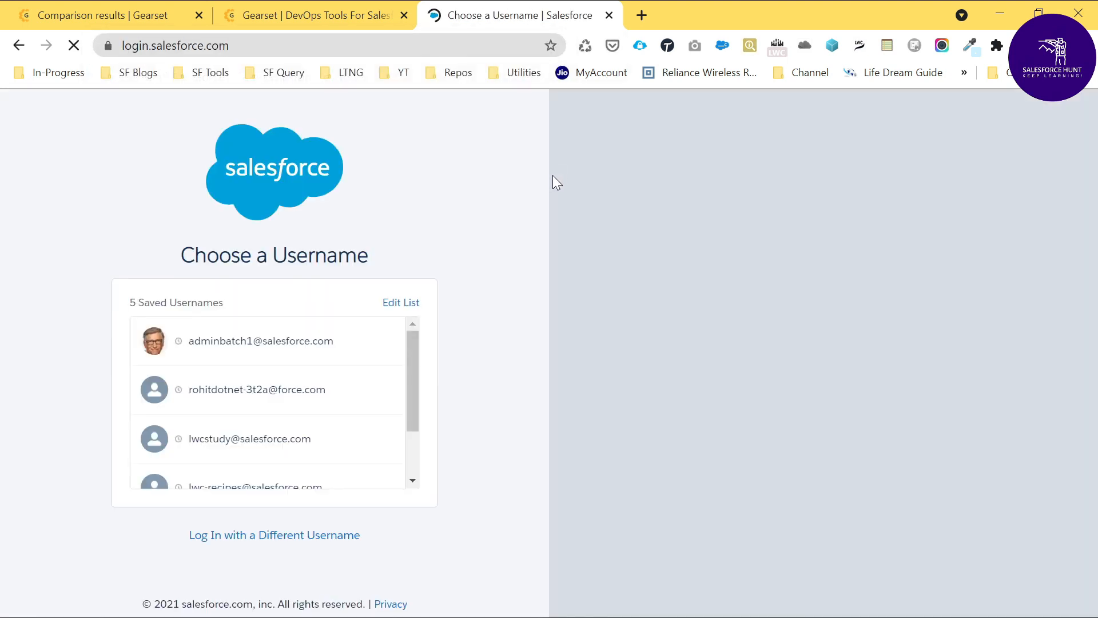
{"action": "left_click", "coordinate": [245, 534]}
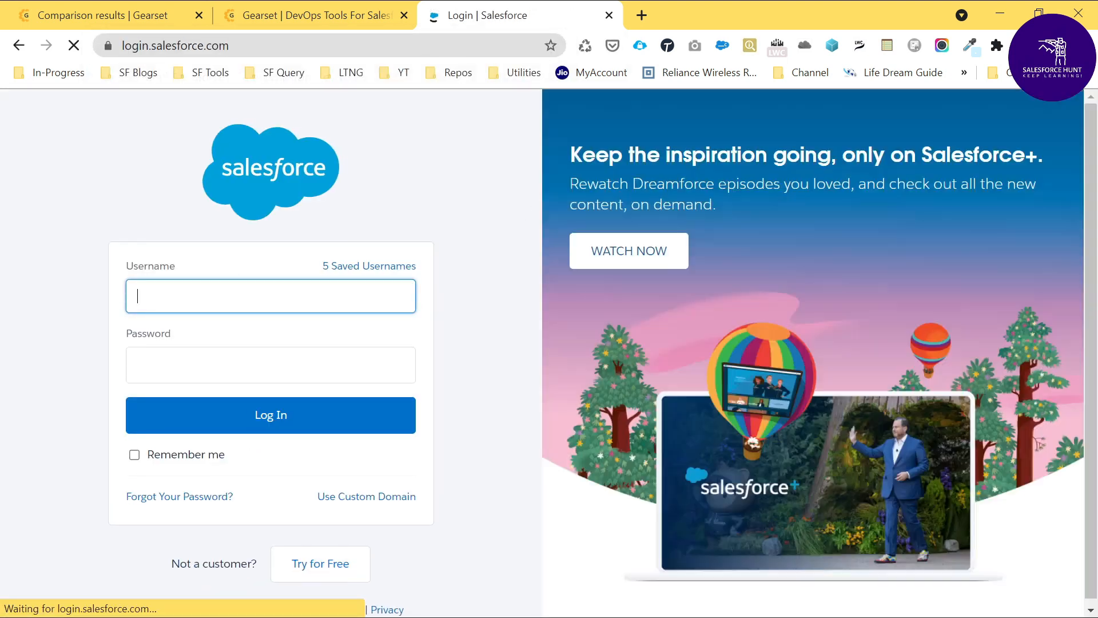
Step: Log in to the source org with its saved username and password, declining phone registration and dismissing the admin notice
{"action": "type", "text": "dev"}
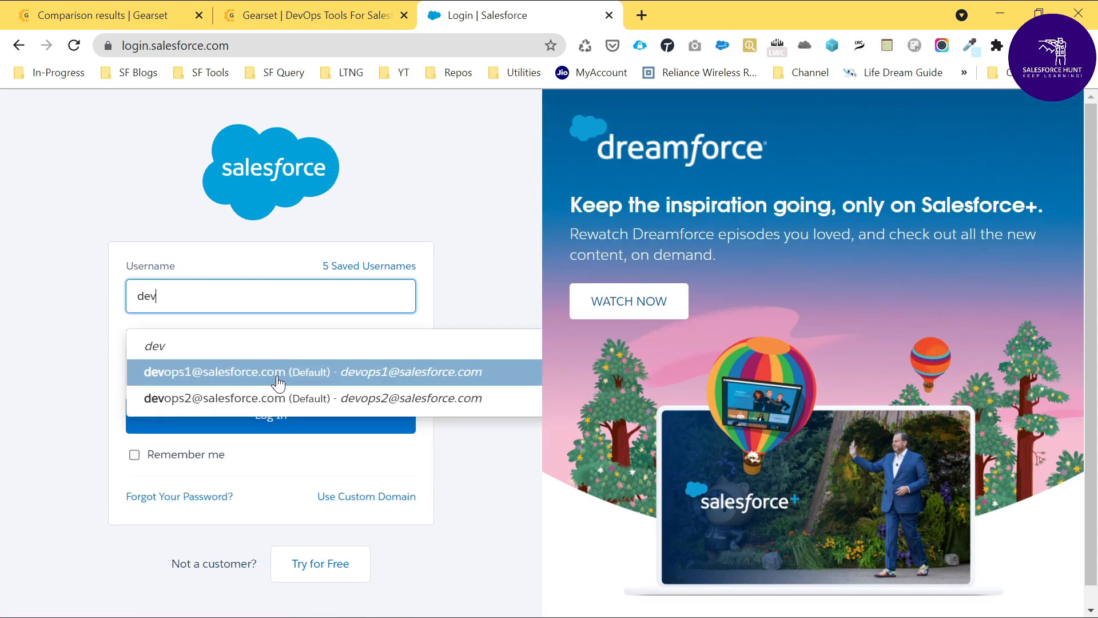
{"action": "left_click", "coordinate": [278, 380]}
{"action": "left_click", "coordinate": [270, 415]}
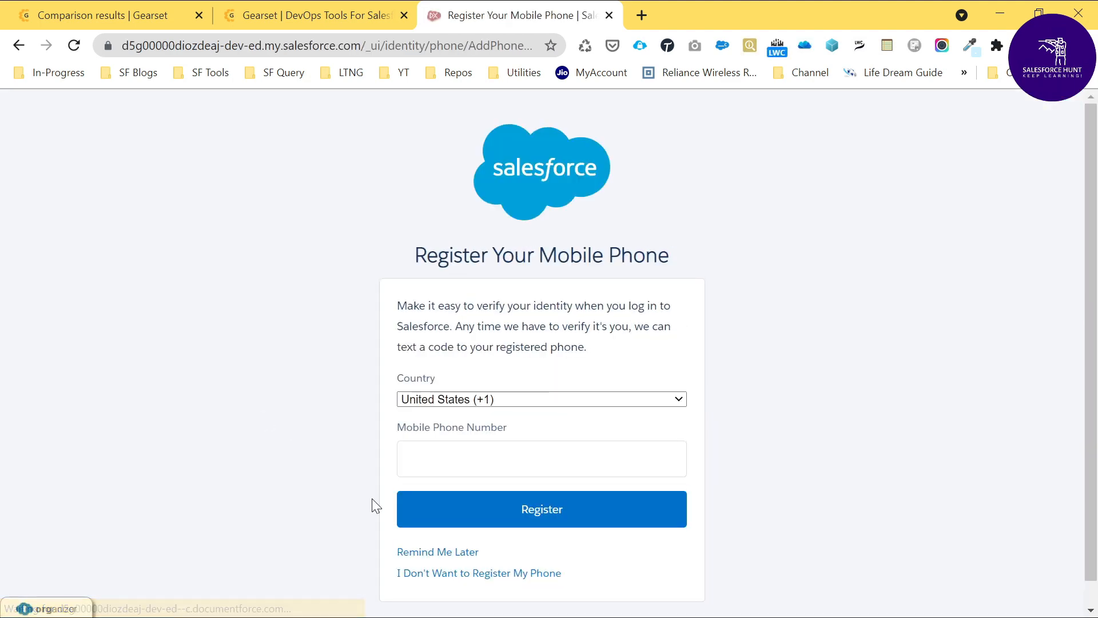
{"action": "left_click", "coordinate": [443, 577]}
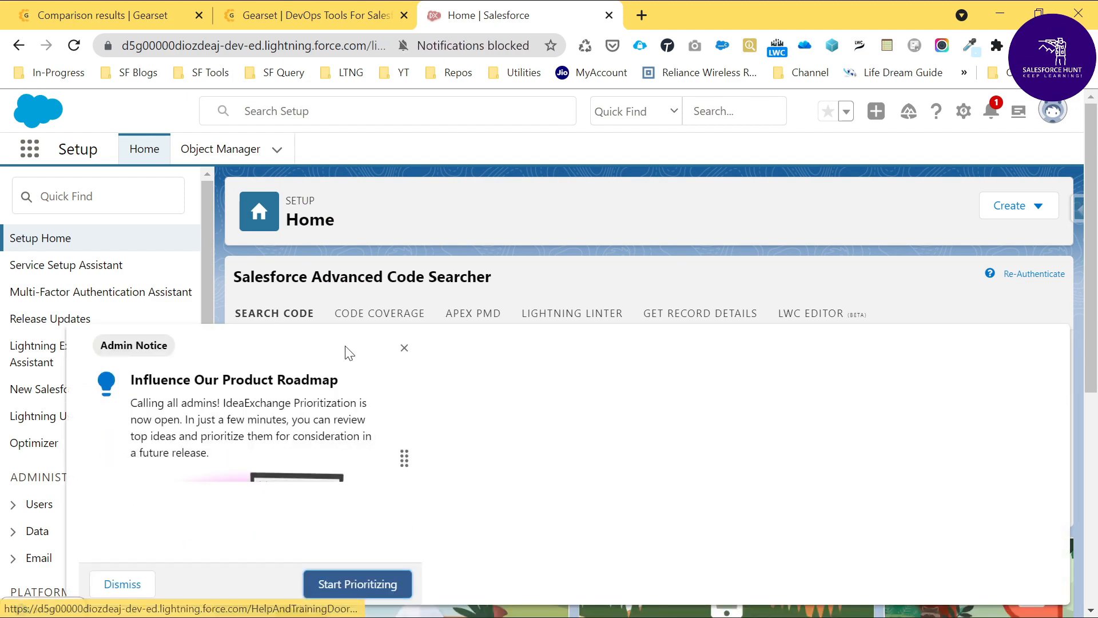
{"action": "left_click", "coordinate": [404, 347]}
Step: Create a custom object in the source org's Object Manager with label Demo and plural label Demos, keeping the other default settings
{"action": "left_click", "coordinate": [98, 197]}
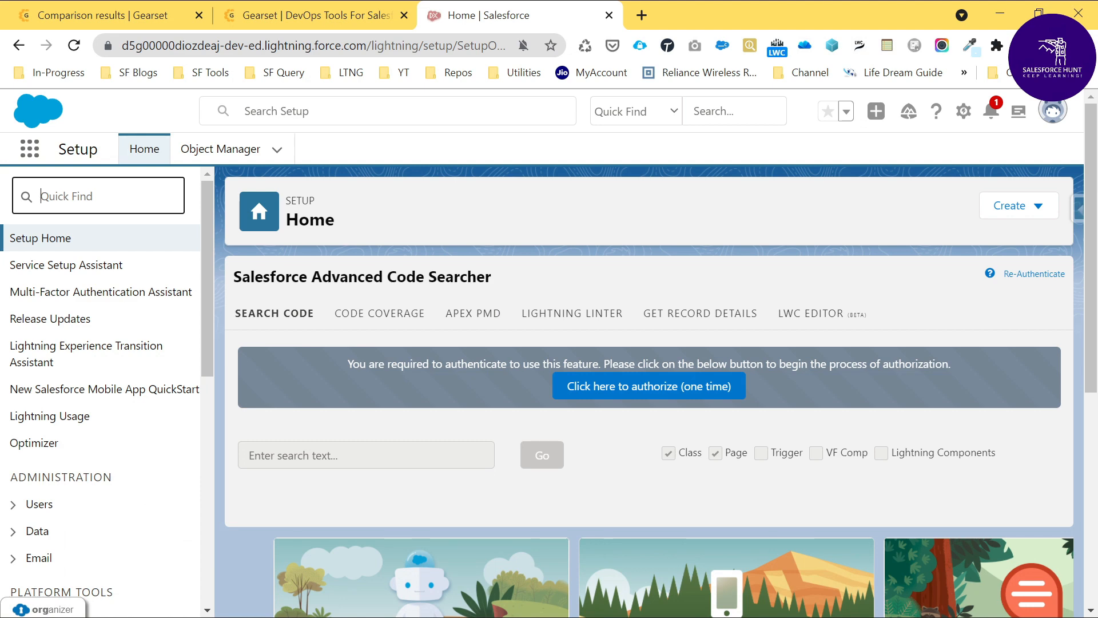
{"action": "left_click", "coordinate": [221, 149]}
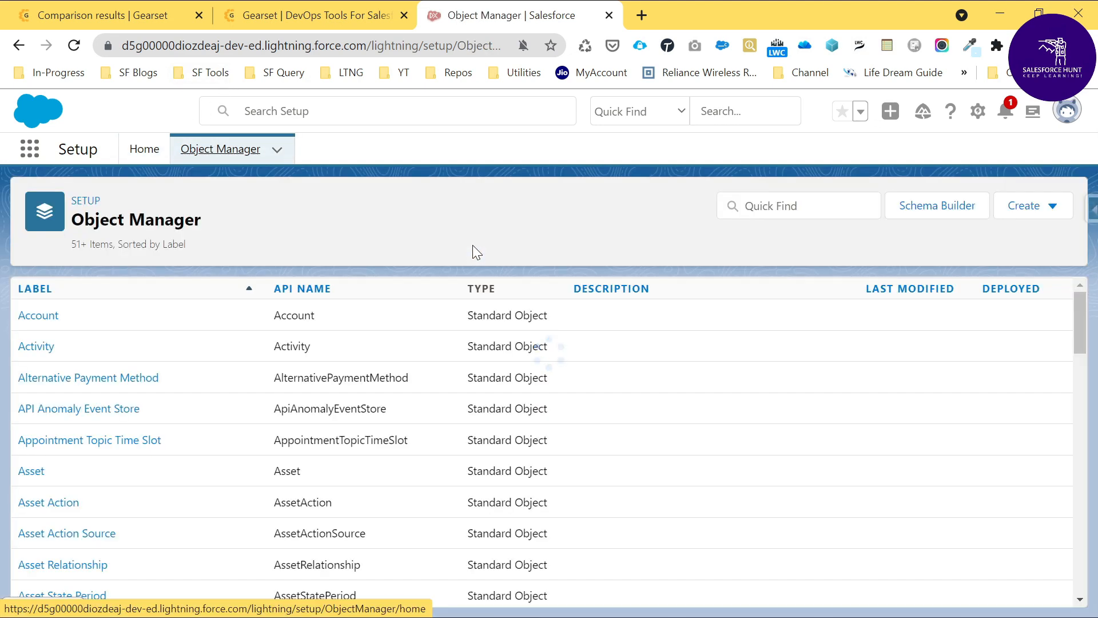
{"action": "left_click", "coordinate": [1042, 206]}
{"action": "left_click", "coordinate": [941, 254]}
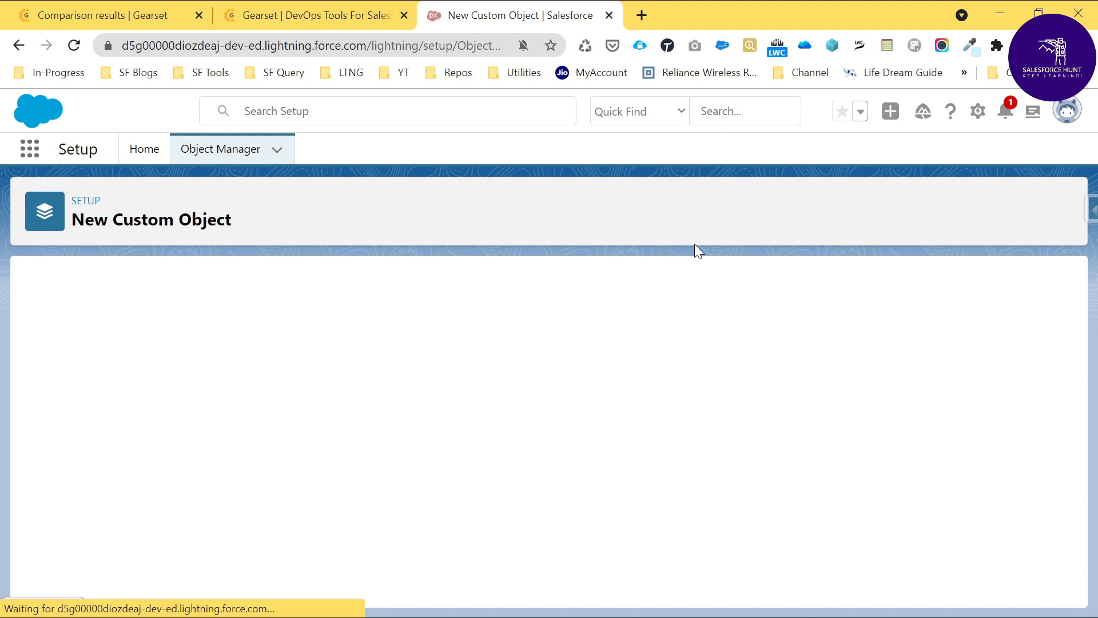
{"action": "left_click", "coordinate": [291, 425]}
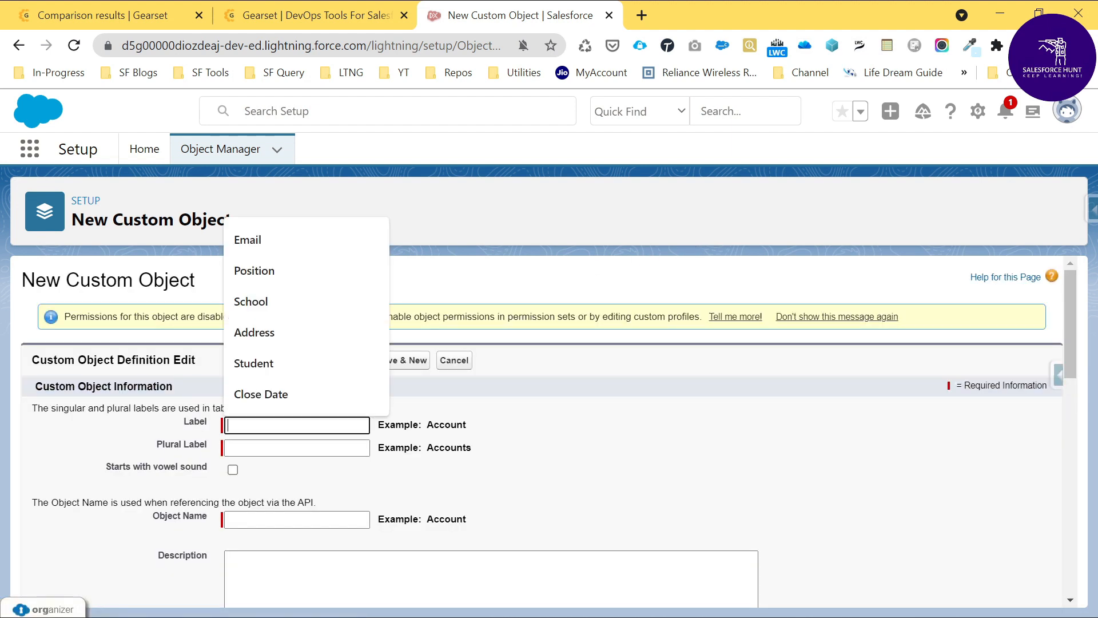
{"action": "type", "text": "Demo"}
{"action": "key", "text": "Tab"}
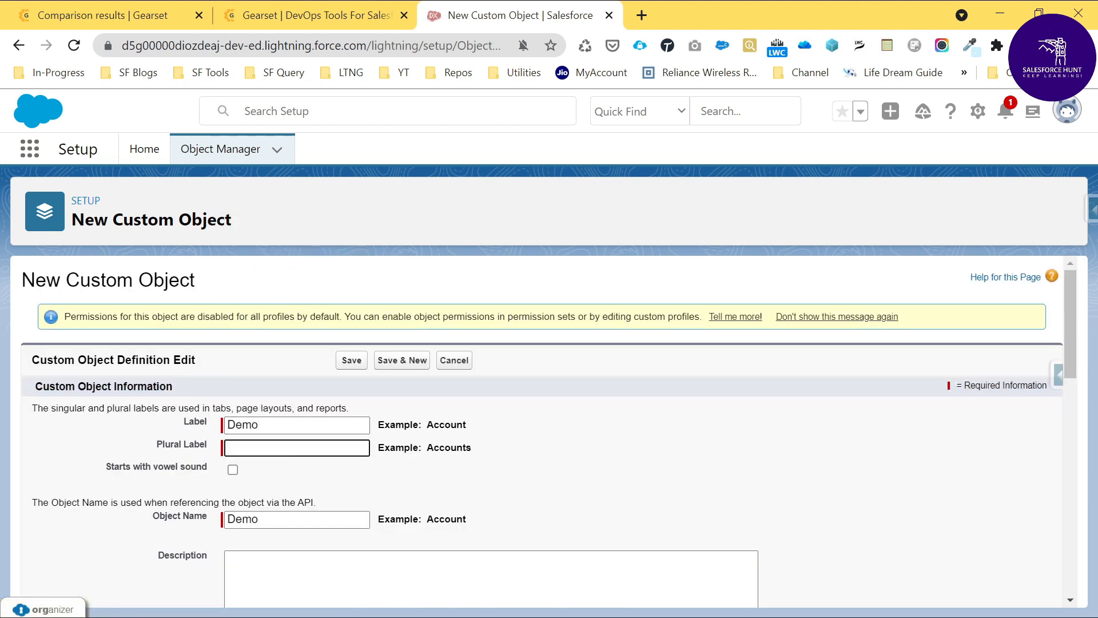
{"action": "type", "text": "Demos"}
{"action": "key", "text": "Tab"}
{"action": "scroll", "coordinate": [622, 370], "scroll_direction": "down", "scroll_amount": 15}
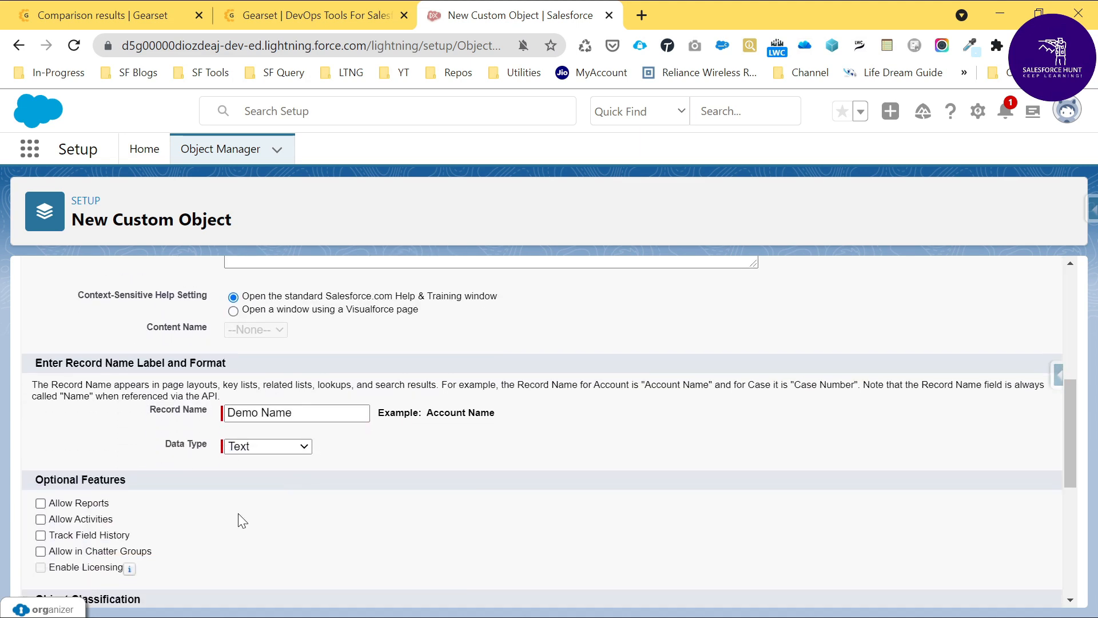
{"action": "scroll", "coordinate": [207, 573], "scroll_direction": "down", "scroll_amount": 2}
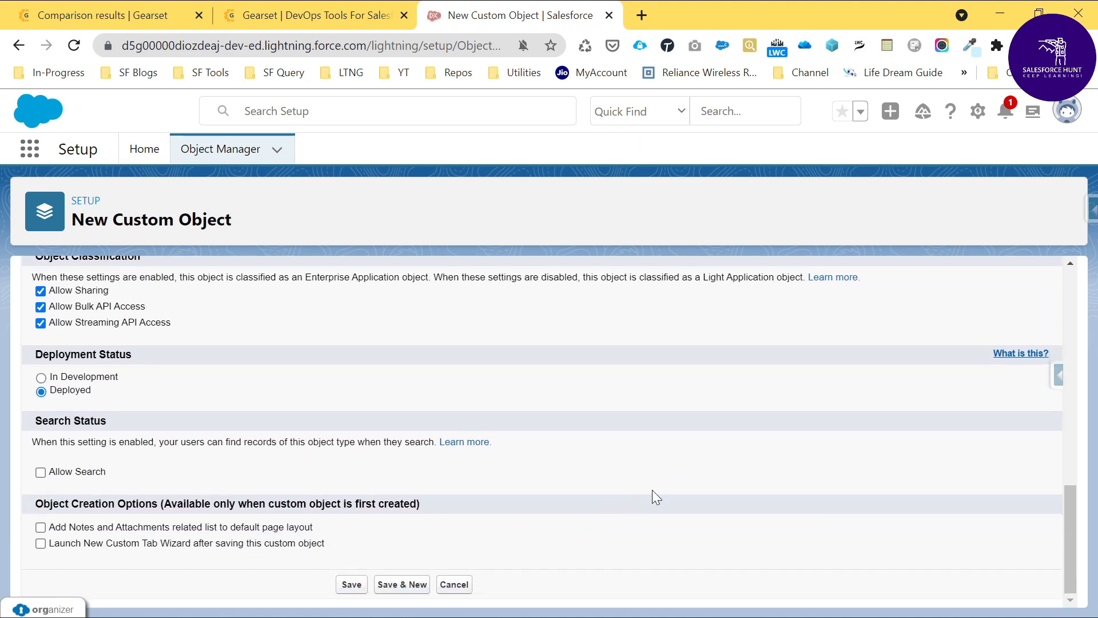
{"action": "left_click", "coordinate": [354, 585]}
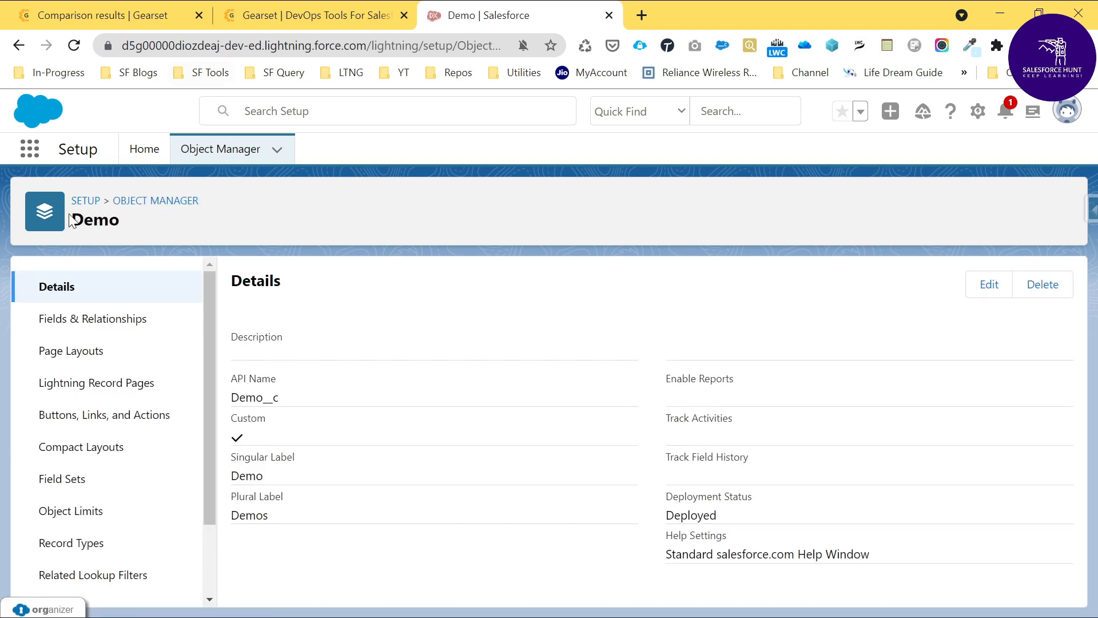
Step: Start a new custom field on the Demo object and choose Email as its data type
{"action": "left_click", "coordinate": [86, 331]}
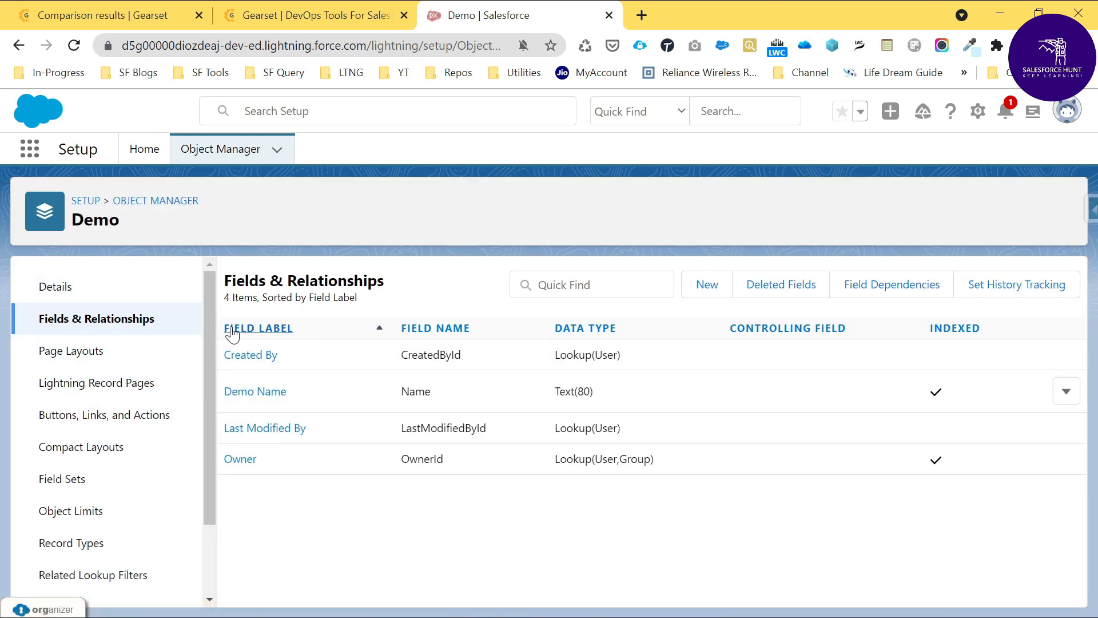
{"action": "left_click", "coordinate": [709, 288]}
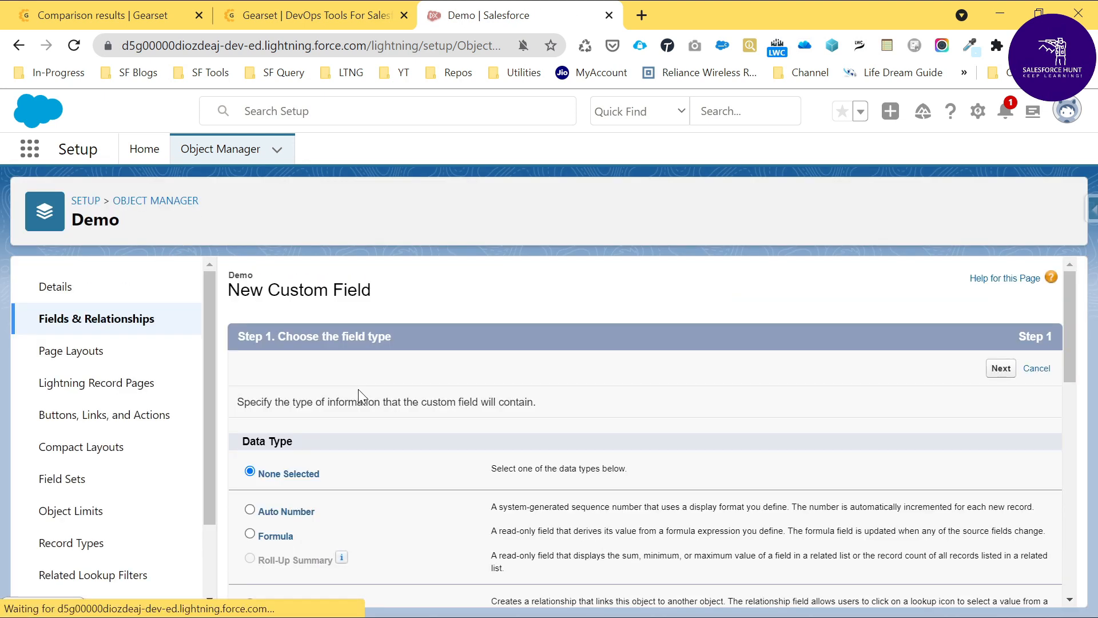
{"action": "scroll", "coordinate": [371, 467], "scroll_direction": "down", "scroll_amount": 10}
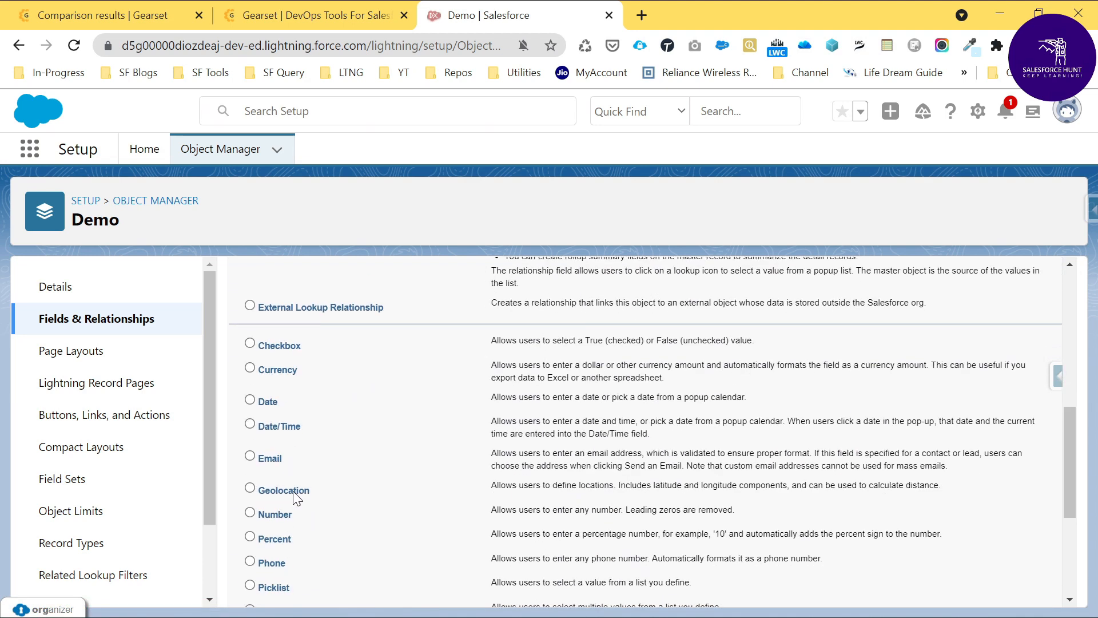
{"action": "left_click", "coordinate": [271, 460]}
{"action": "scroll", "coordinate": [687, 435], "scroll_direction": "up", "scroll_amount": 10}
{"action": "left_click", "coordinate": [1000, 371]}
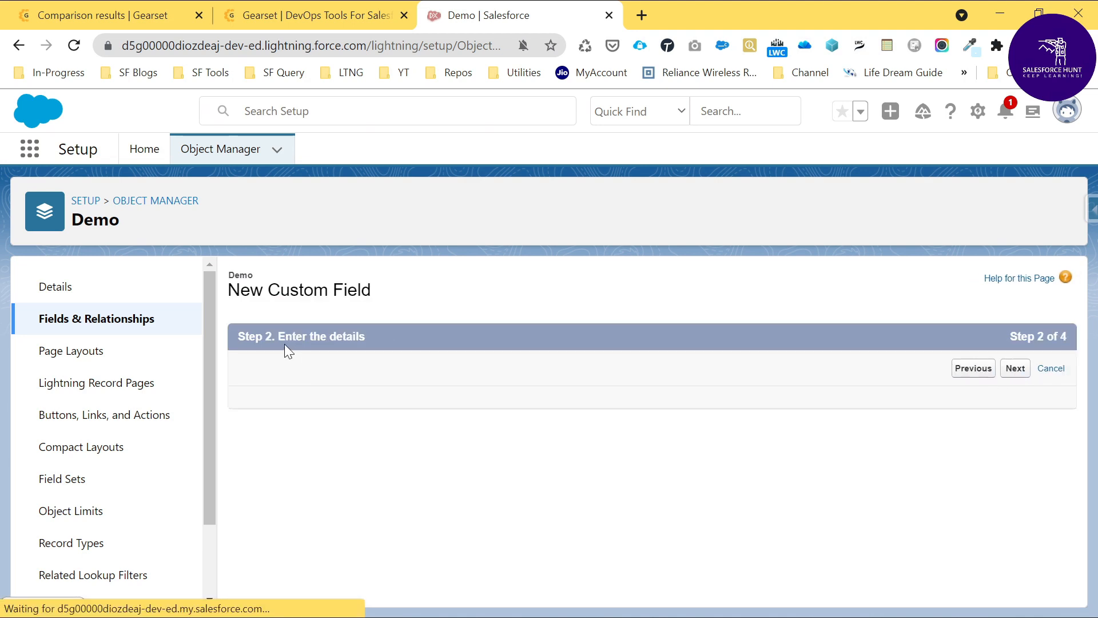
Step: Label the new field Email and save it with the default field-level security and page layout assignment
{"action": "left_click", "coordinate": [421, 404]}
{"action": "type", "text": "Email"}
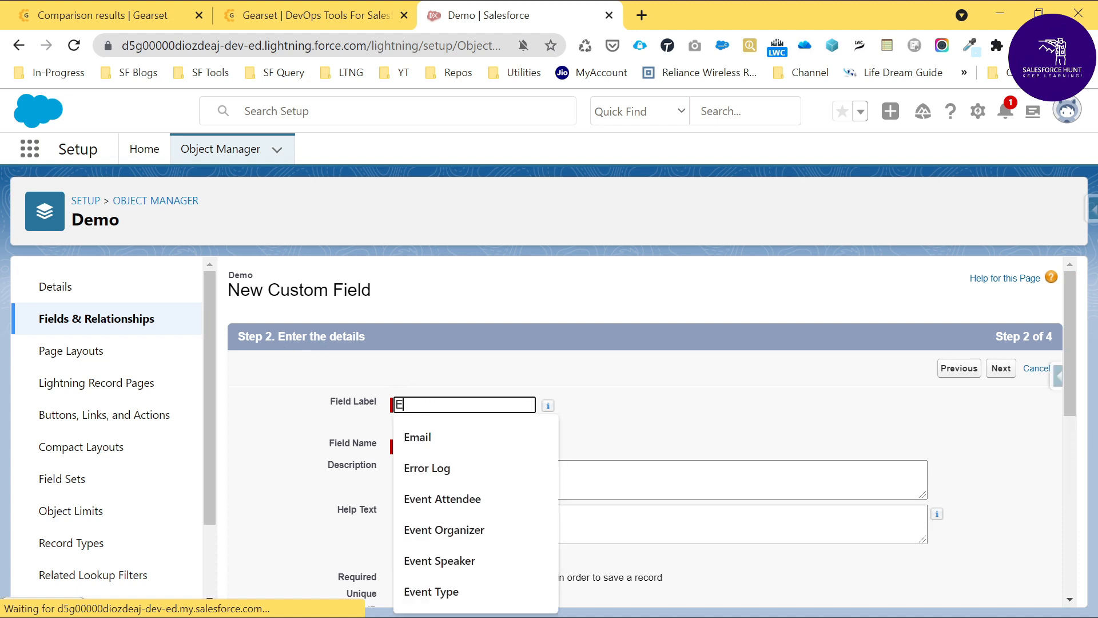
{"action": "key", "text": "Tab"}
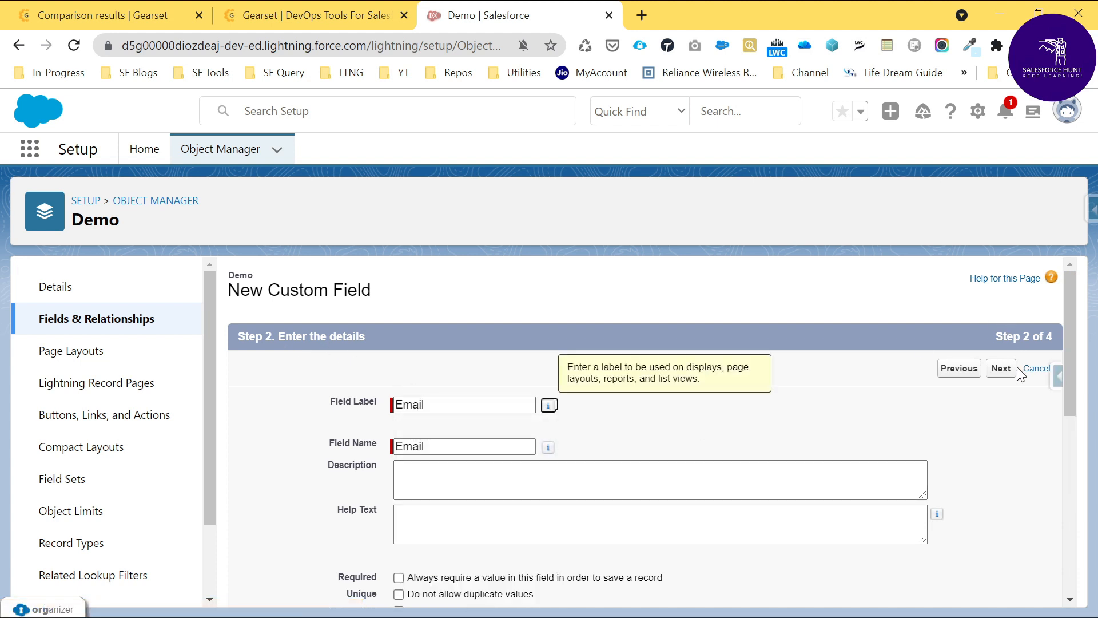
{"action": "left_click", "coordinate": [1002, 369]}
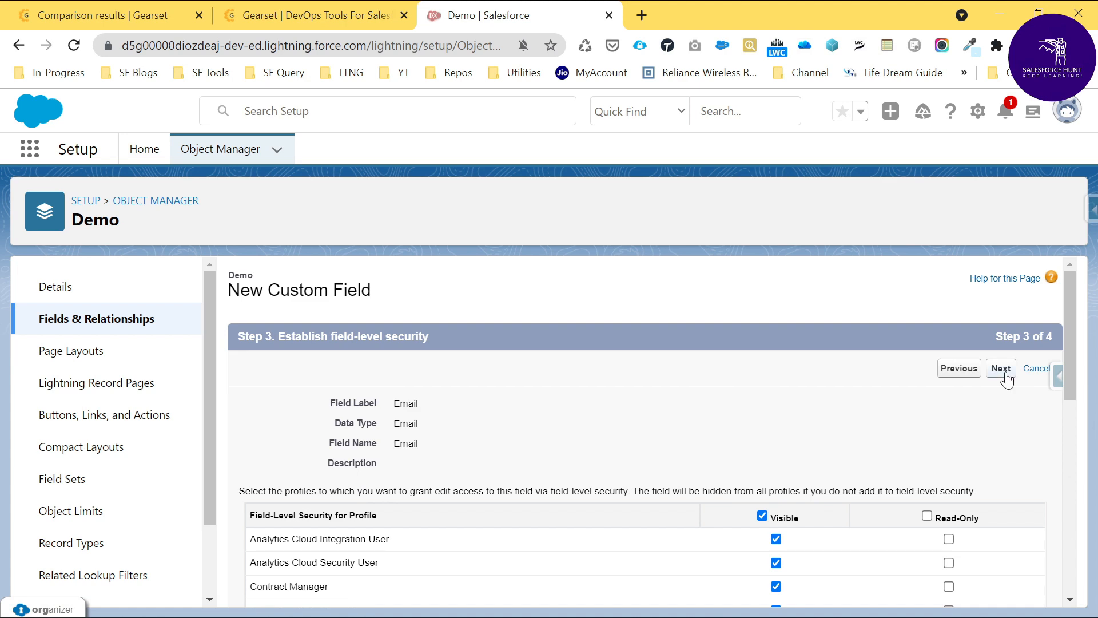
{"action": "left_click", "coordinate": [1002, 369]}
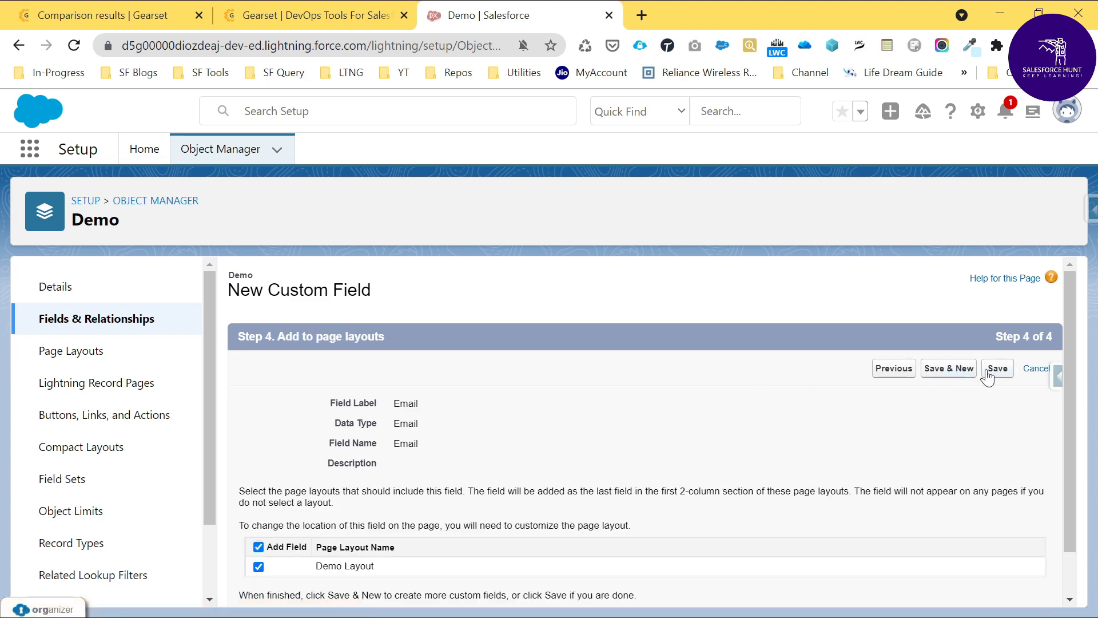
{"action": "left_click", "coordinate": [987, 373]}
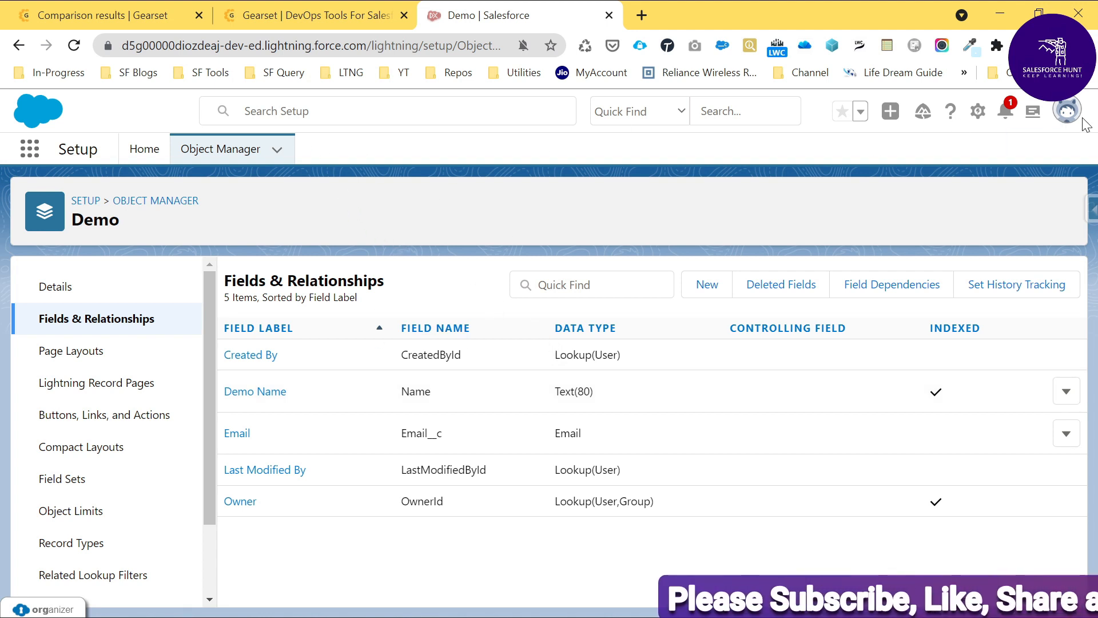
Step: Check the username of the logged-in org in the user's personal information settings
{"action": "left_click", "coordinate": [1067, 111]}
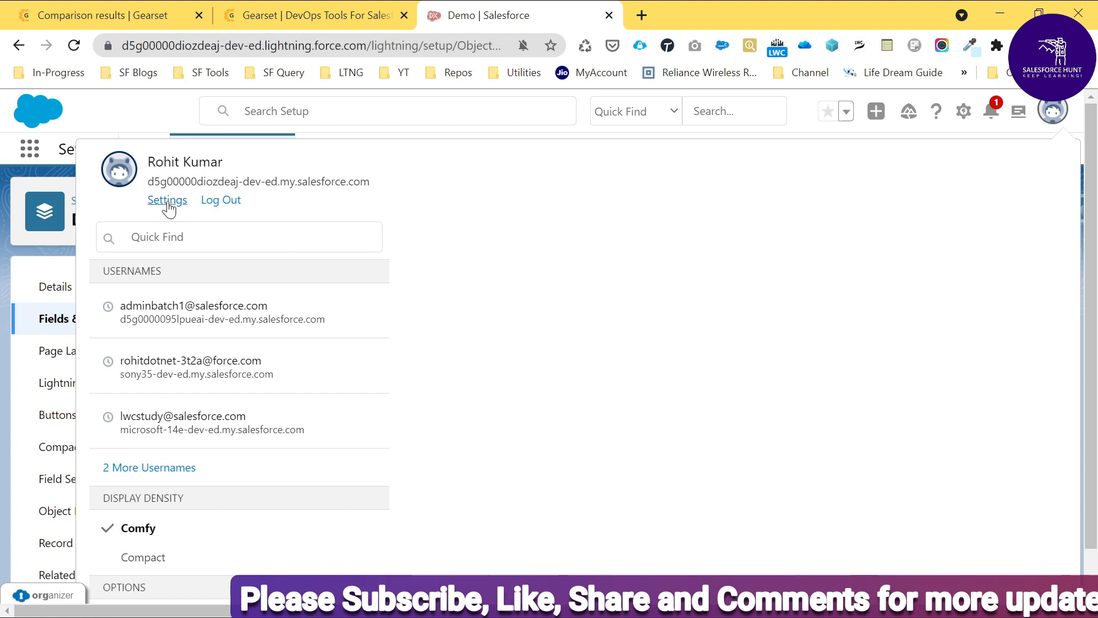
{"action": "left_click", "coordinate": [167, 202]}
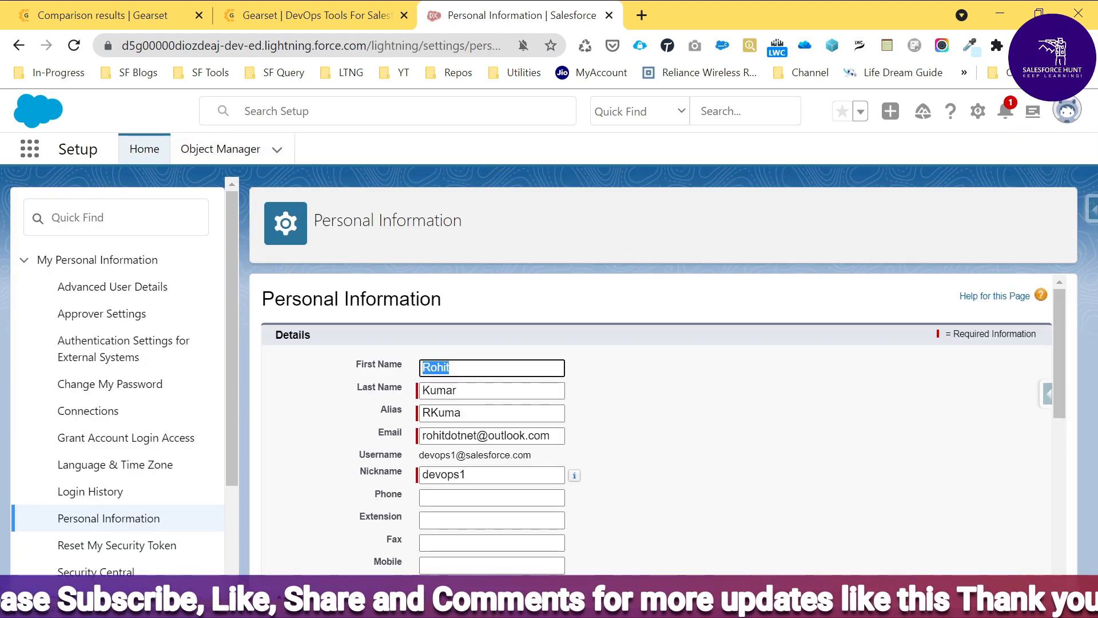
{"action": "left_click_drag", "start_coordinate": [538, 460], "coordinate": [417, 462]}
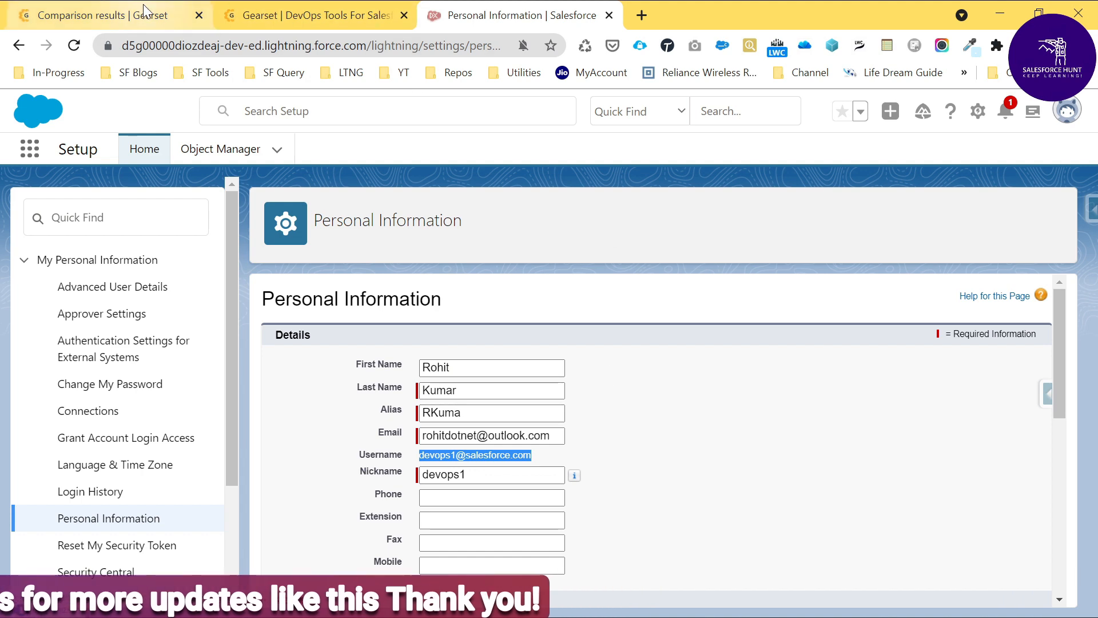
Step: Switch back to Gearset's comparison results, close the spare Gearset tab, and open the Compare and deploy setup
{"action": "left_click", "coordinate": [275, 16]}
{"action": "left_click", "coordinate": [145, 6]}
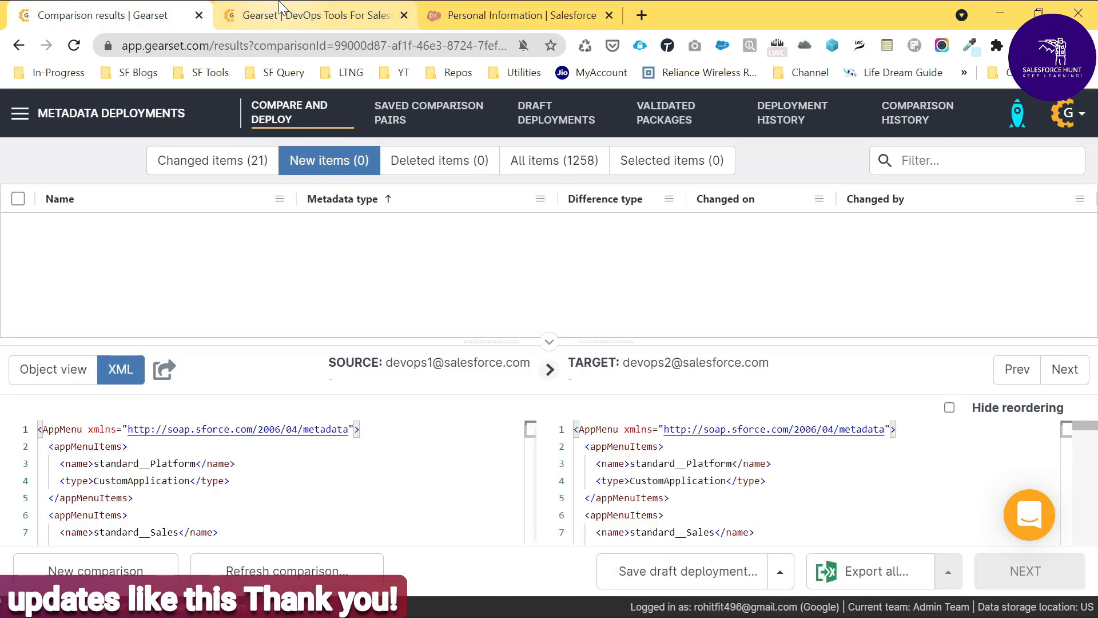
{"action": "middle_click", "coordinate": [279, 7]}
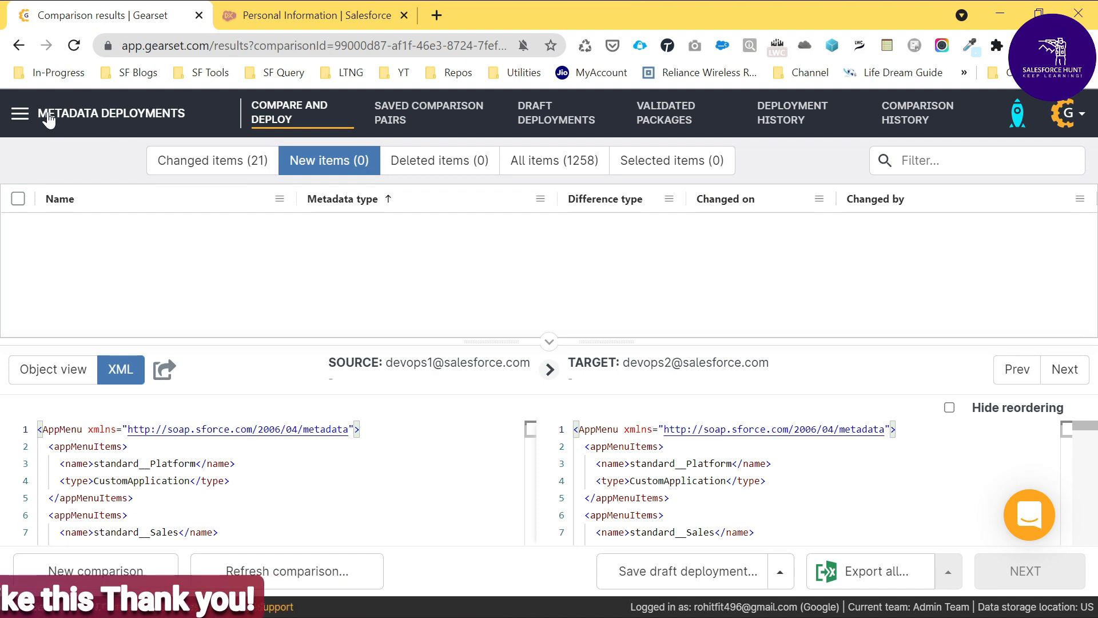
{"action": "left_click", "coordinate": [22, 115]}
{"action": "left_click", "coordinate": [66, 202]}
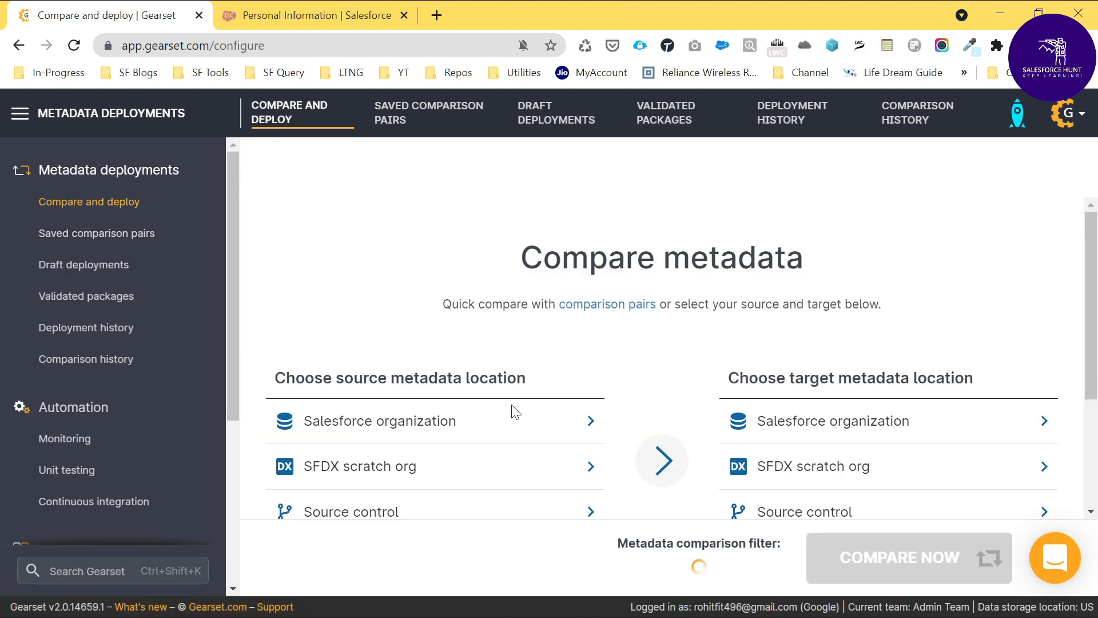
Step: Run a metadata comparison with the devops1 Salesforce org as source and the devops2 org as target, using the default comparison filter
{"action": "left_click", "coordinate": [481, 422]}
{"action": "left_click", "coordinate": [373, 376]}
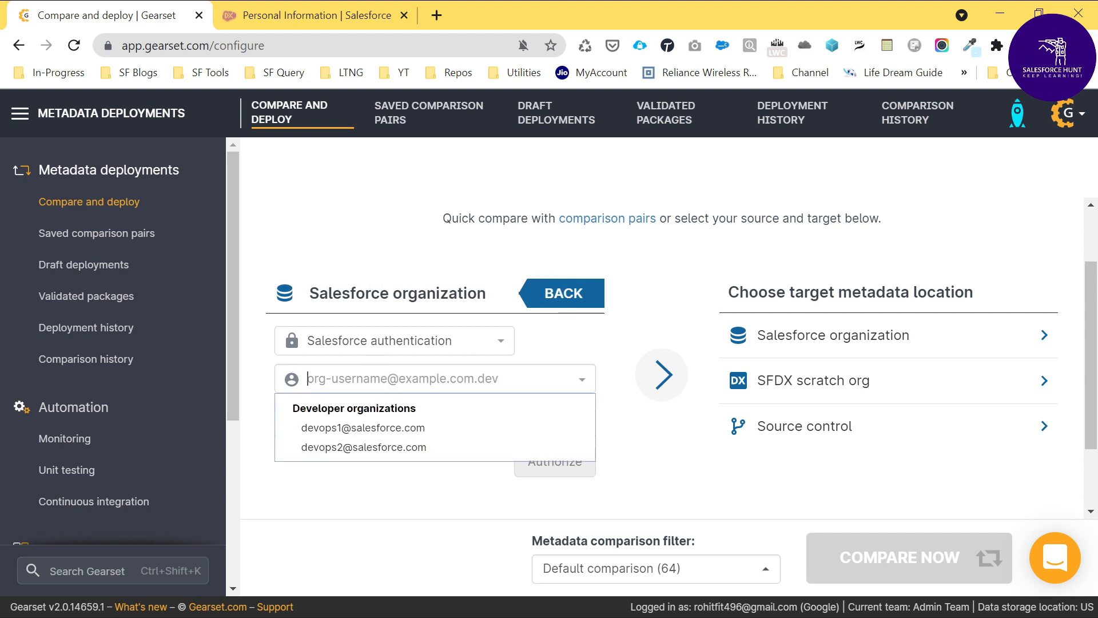
{"action": "left_click", "coordinate": [370, 426]}
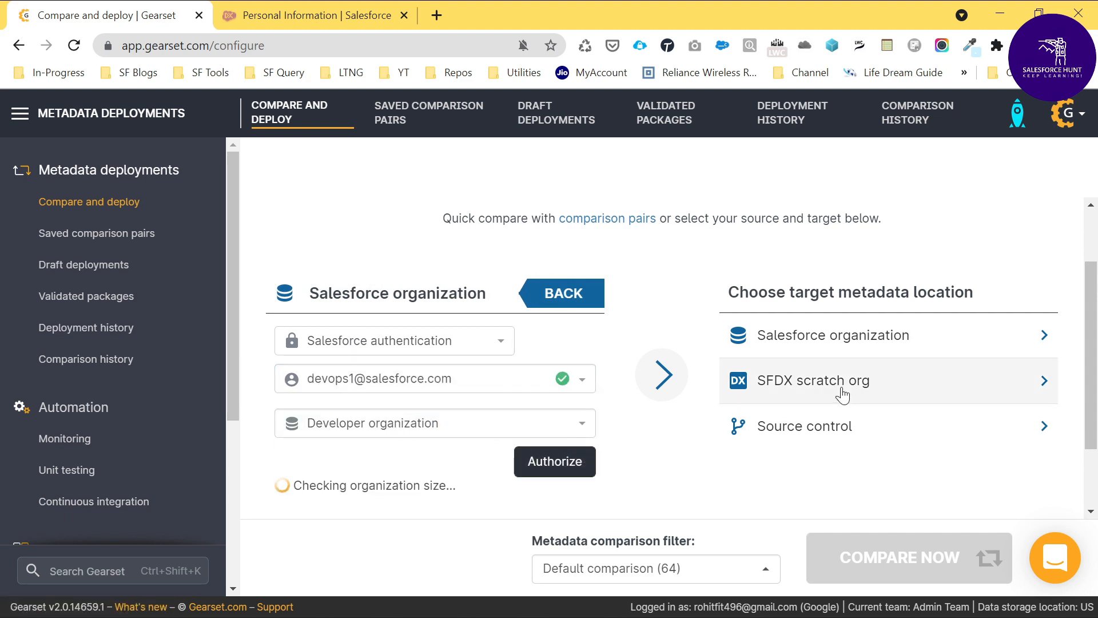
{"action": "left_click", "coordinate": [861, 349]}
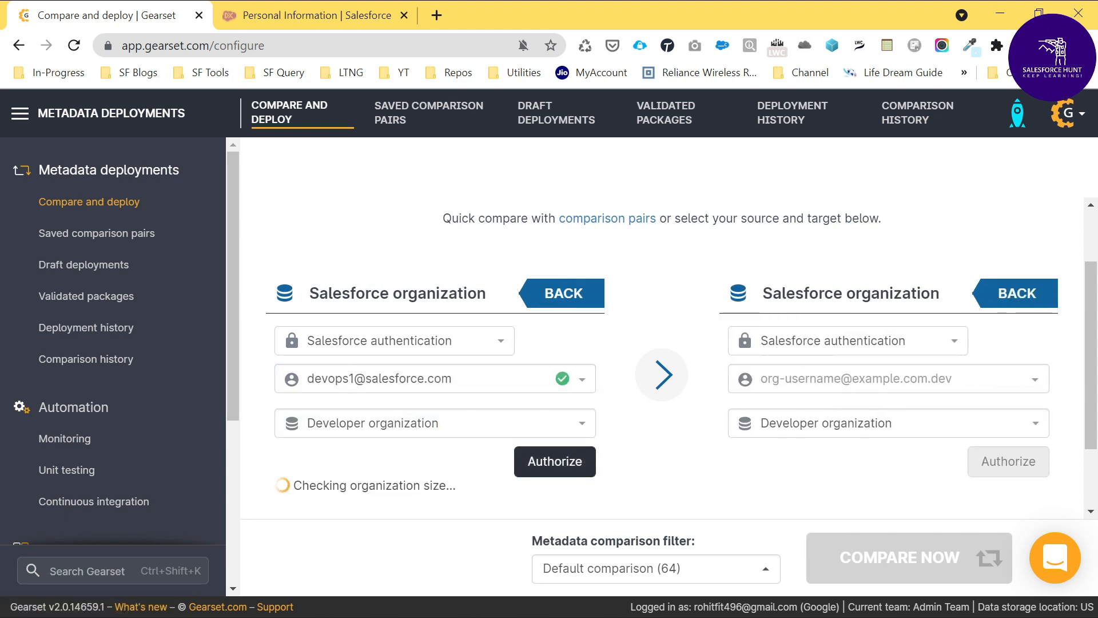
{"action": "left_click", "coordinate": [818, 379]}
{"action": "left_click", "coordinate": [811, 450]}
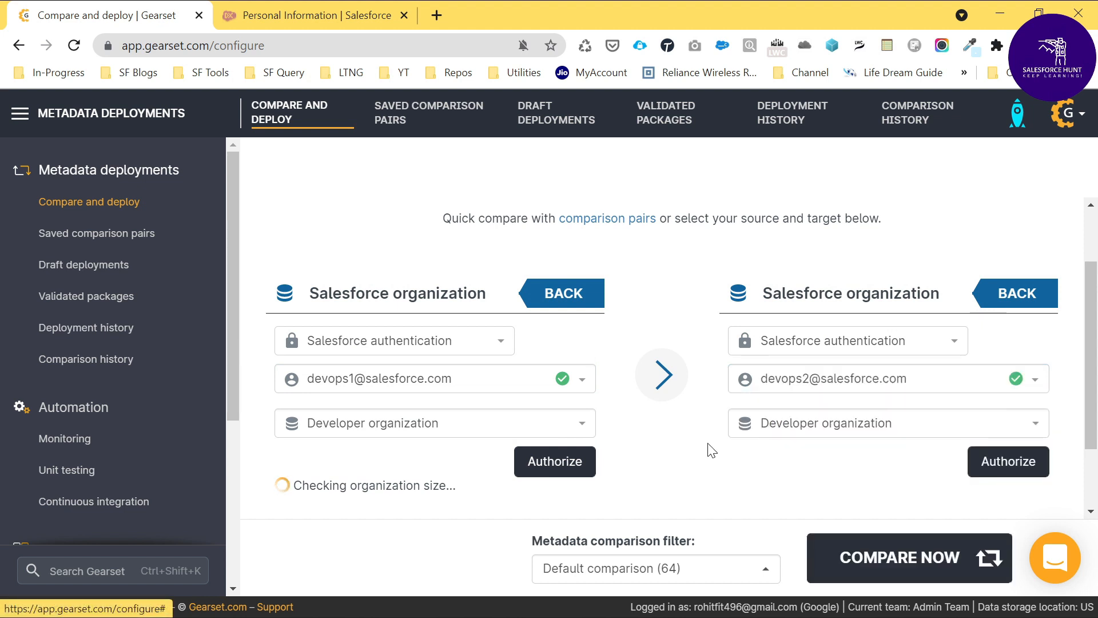
{"action": "scroll", "coordinate": [743, 395], "scroll_direction": "down", "scroll_amount": 2}
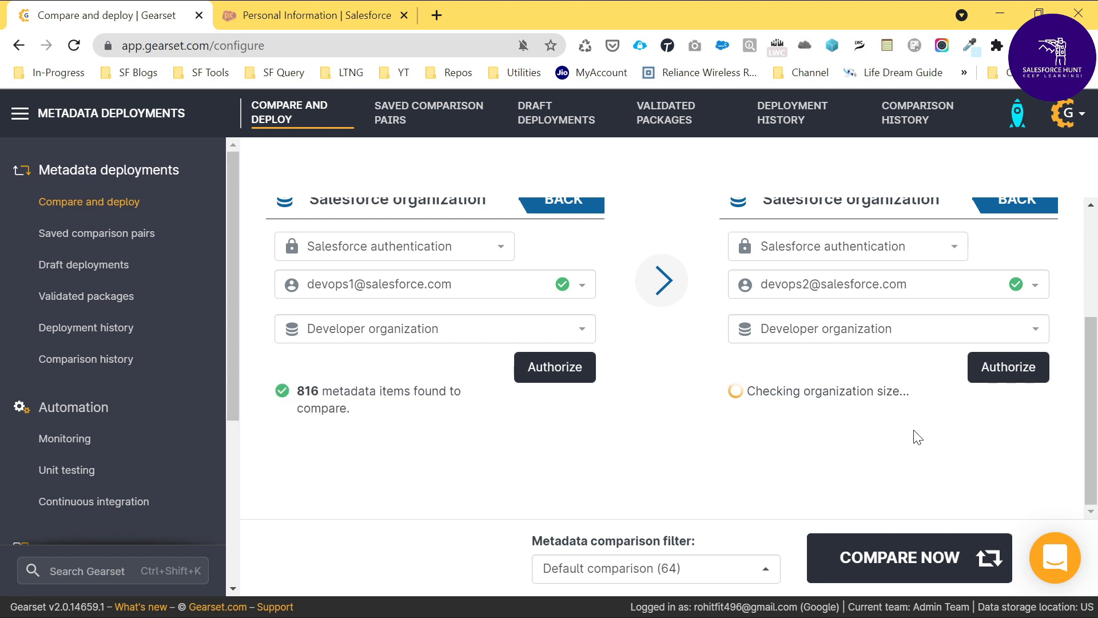
{"action": "left_click", "coordinate": [884, 562]}
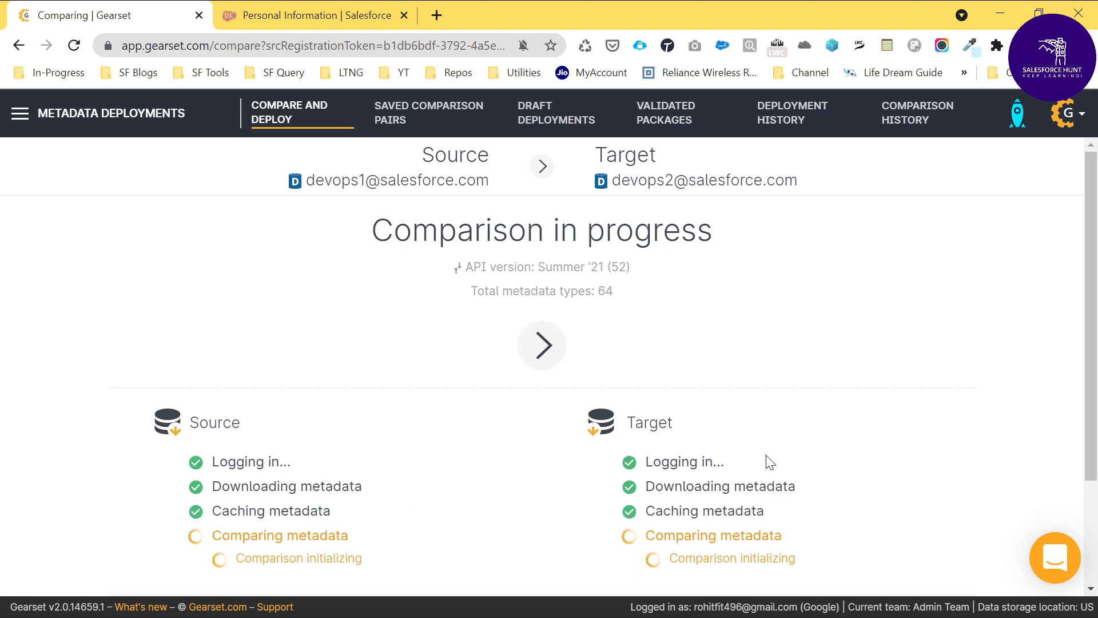
Step: List only the new items in the comparison results and examine the XML of the permissions for Demo__c.Email__c
{"action": "scroll", "coordinate": [767, 461], "scroll_direction": "down", "scroll_amount": 1}
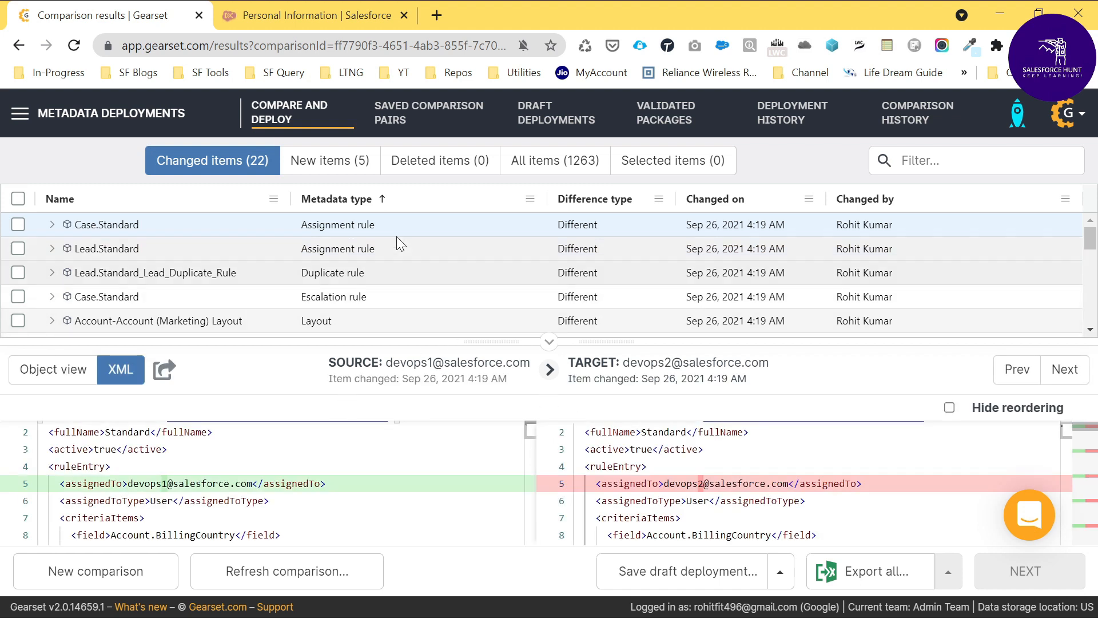
{"action": "left_click", "coordinate": [328, 161]}
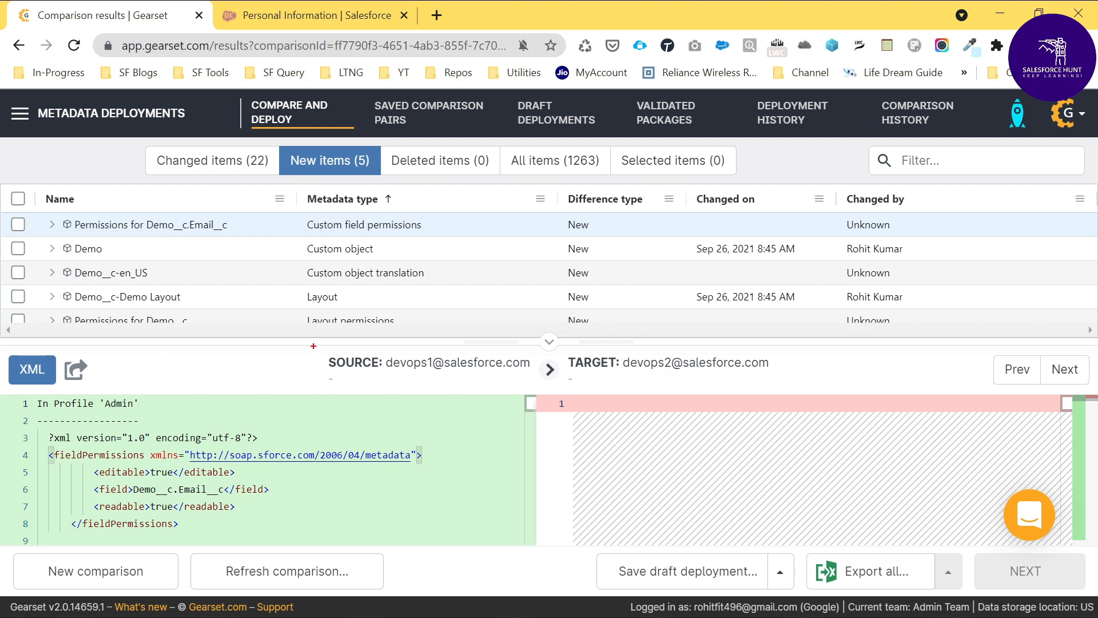
{"action": "mouse_move", "coordinate": [314, 345]}
{"action": "left_mouse_down"}
{"action": "mouse_move", "coordinate": [464, 369]}
{"action": "mouse_move", "coordinate": [323, 336]}
{"action": "left_mouse_up"}
{"action": "scroll", "coordinate": [264, 469], "scroll_direction": "down", "scroll_amount": 4}
{"action": "scroll", "coordinate": [263, 469], "scroll_direction": "down", "scroll_amount": 12}
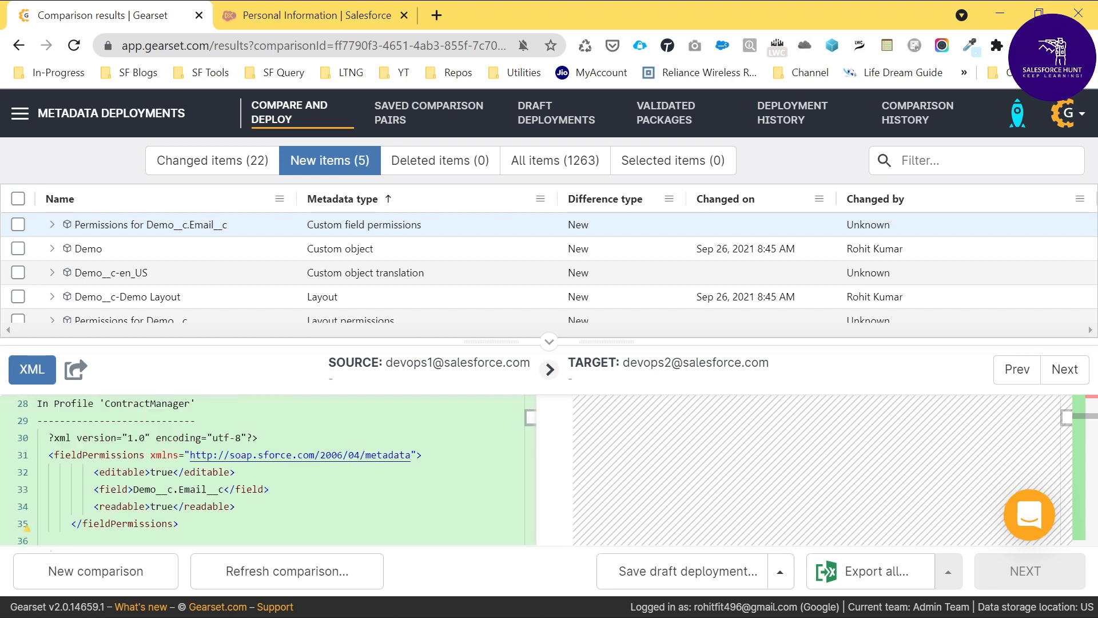
{"action": "scroll", "coordinate": [263, 469], "scroll_direction": "down", "scroll_amount": 18}
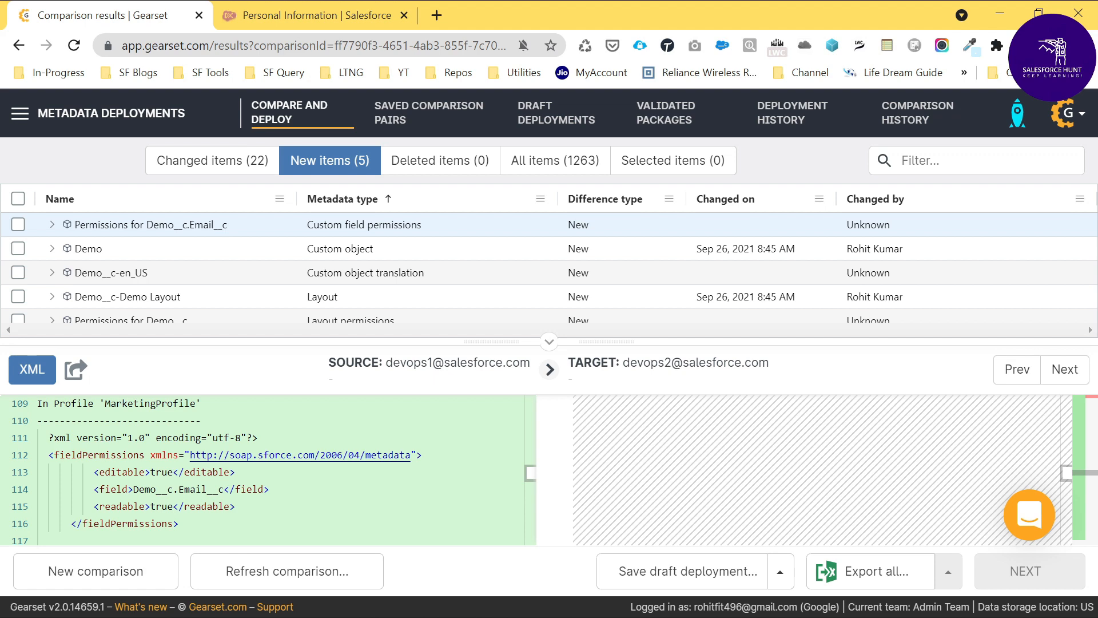
{"action": "scroll", "coordinate": [263, 469], "scroll_direction": "up", "scroll_amount": 12}
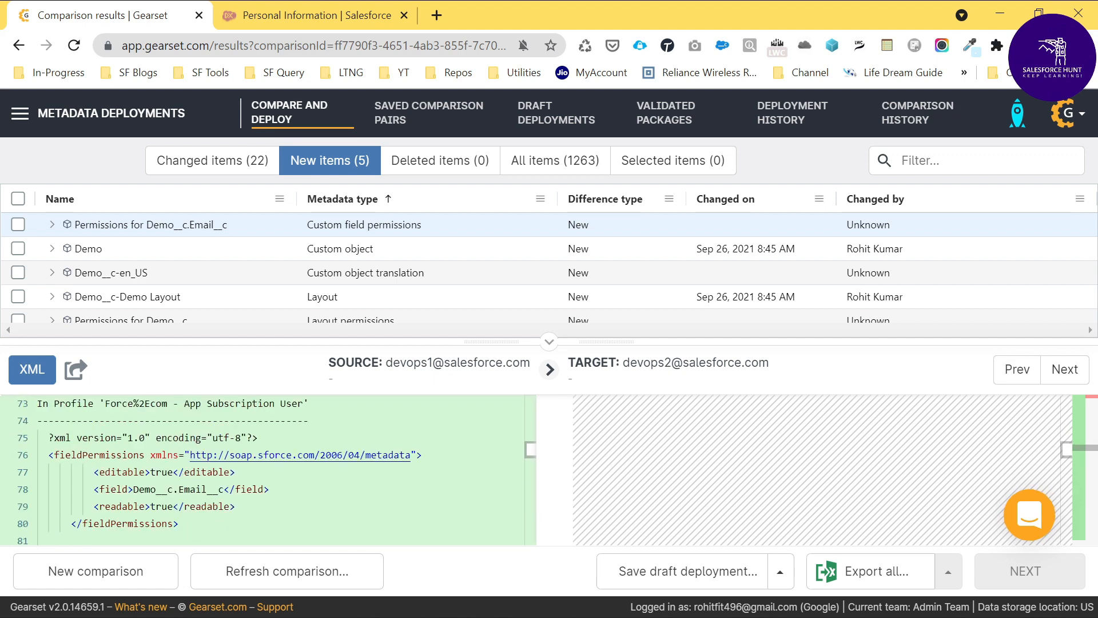
{"action": "scroll", "coordinate": [263, 469], "scroll_direction": "up", "scroll_amount": 20}
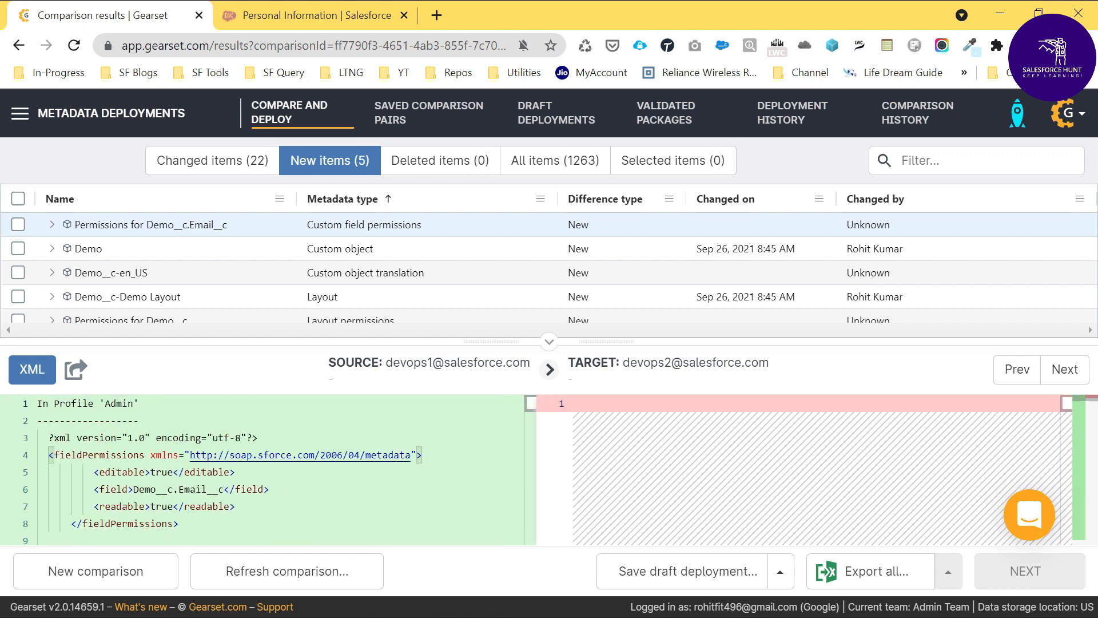
Step: Check the Demo__c.Email__c permissions XML, then select all new items for deployment and proceed to problem analysis
{"action": "scroll", "coordinate": [263, 469], "scroll_direction": "down", "scroll_amount": 3}
{"action": "scroll", "coordinate": [263, 469], "scroll_direction": "down", "scroll_amount": 2}
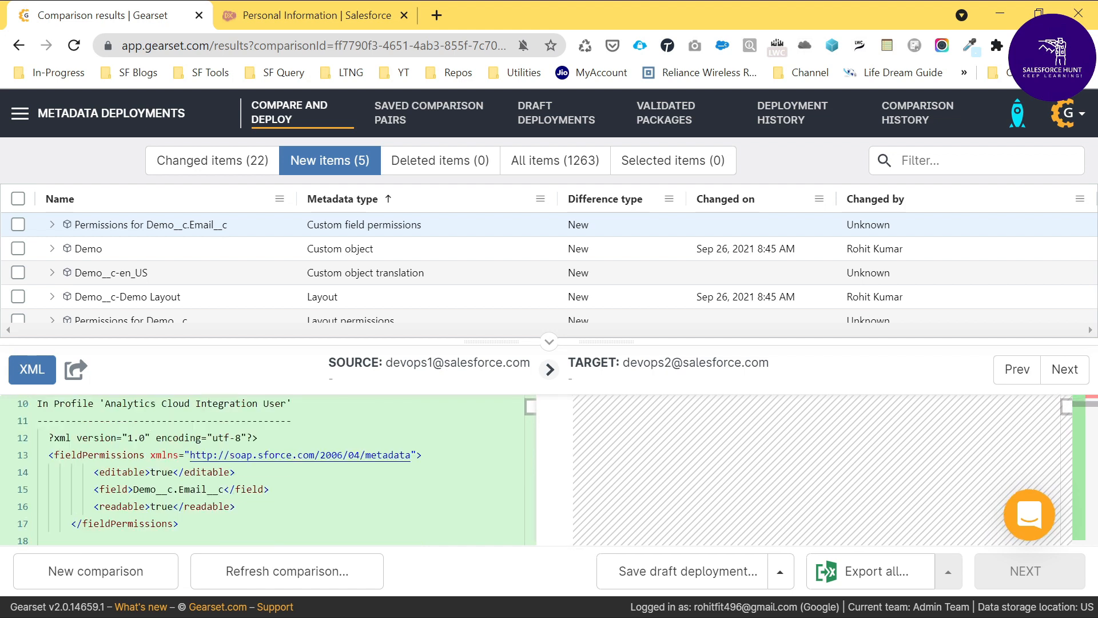
{"action": "scroll", "coordinate": [263, 469], "scroll_direction": "up", "scroll_amount": 4}
{"action": "scroll", "coordinate": [263, 469], "scroll_direction": "down", "scroll_amount": 8}
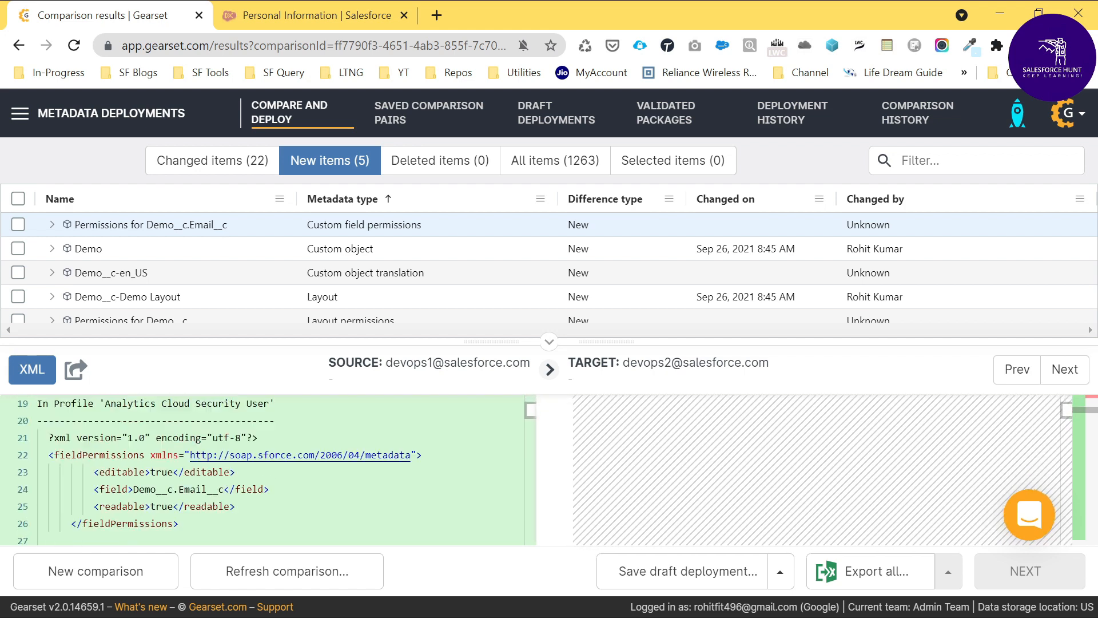
{"action": "scroll", "coordinate": [263, 470], "scroll_direction": "up", "scroll_amount": 8}
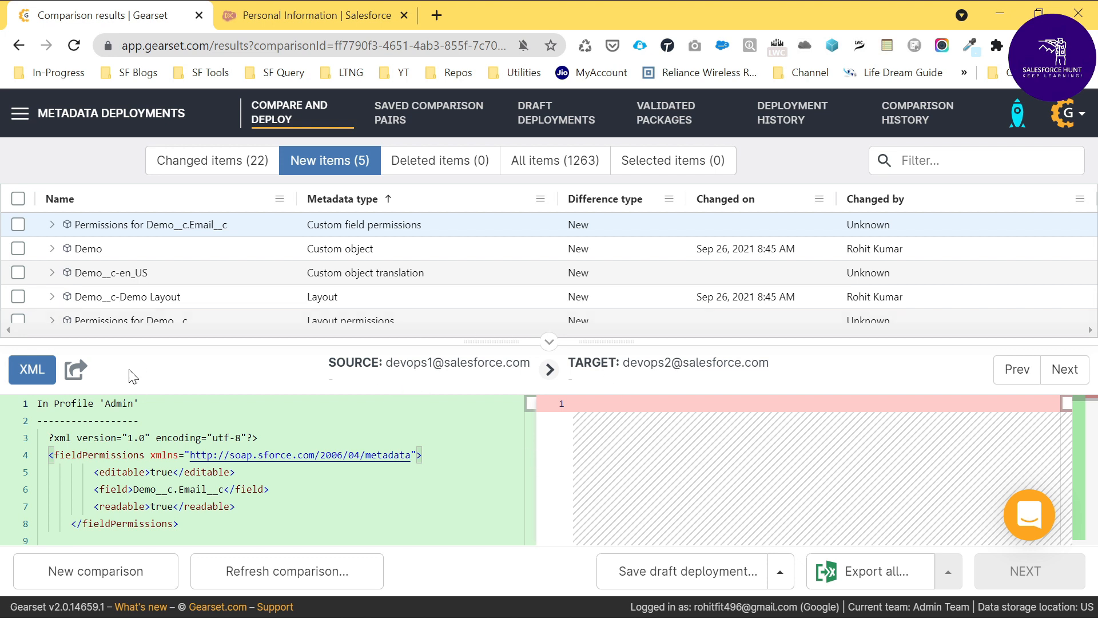
{"action": "left_click", "coordinate": [18, 199]}
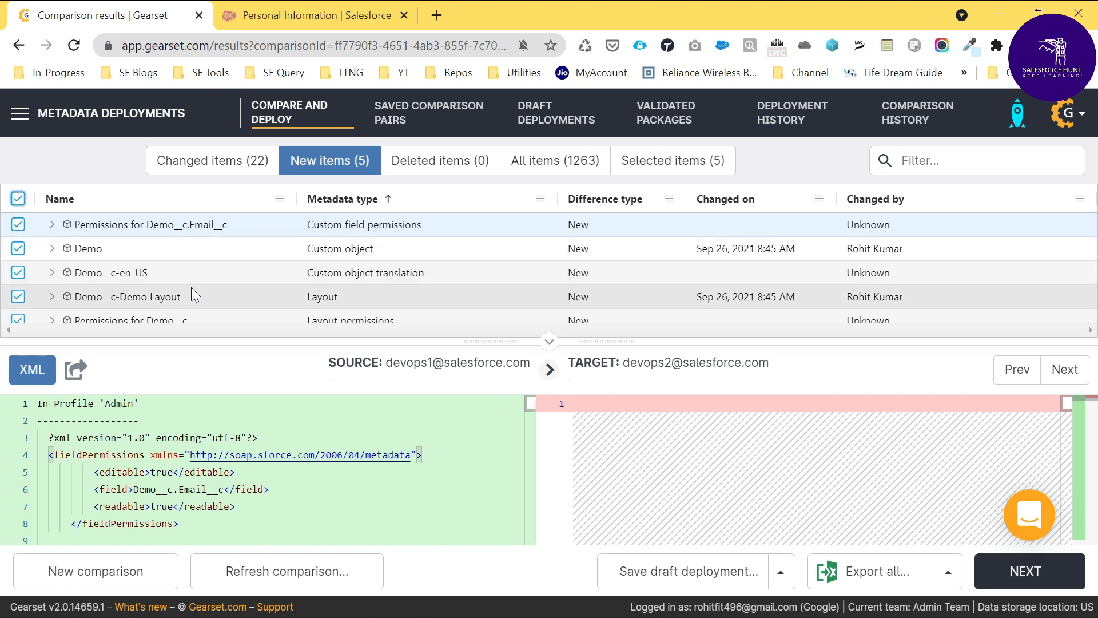
{"action": "left_click", "coordinate": [1018, 572]}
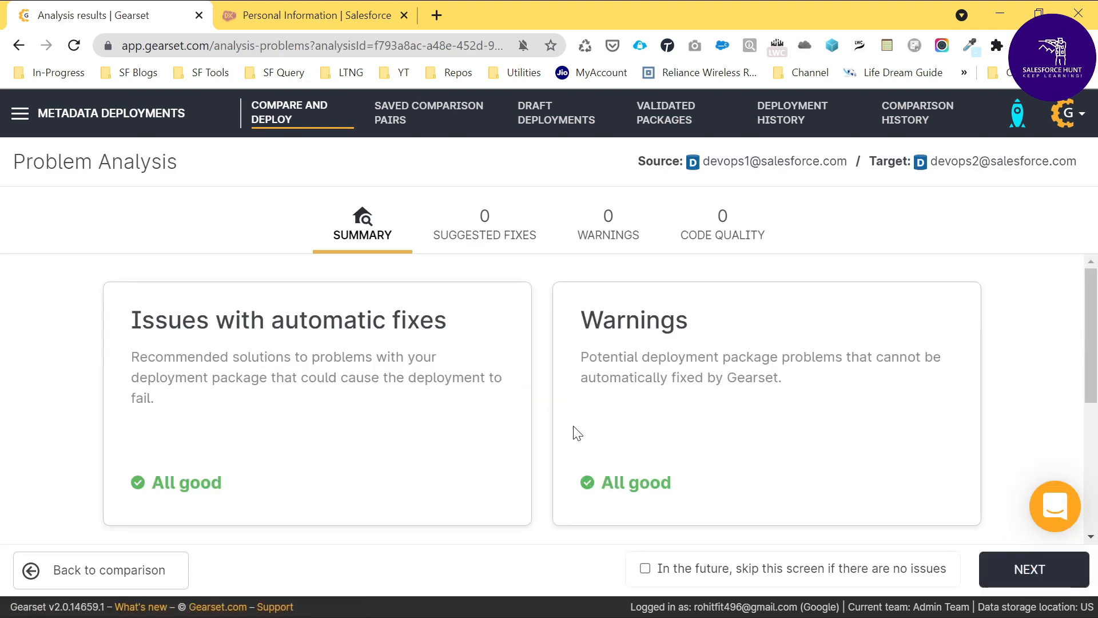
Step: Review the problem analysis summary, including code quality improvements, and continue to the summary of items to deploy
{"action": "scroll", "coordinate": [743, 428], "scroll_direction": "down", "scroll_amount": 4}
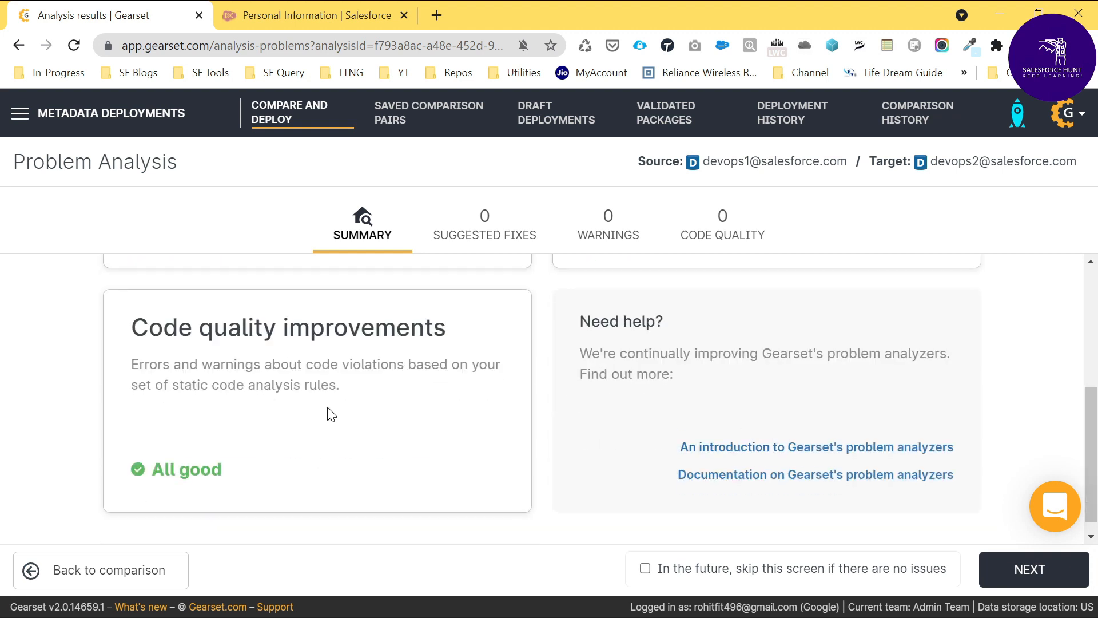
{"action": "scroll", "coordinate": [625, 435], "scroll_direction": "up", "scroll_amount": 4}
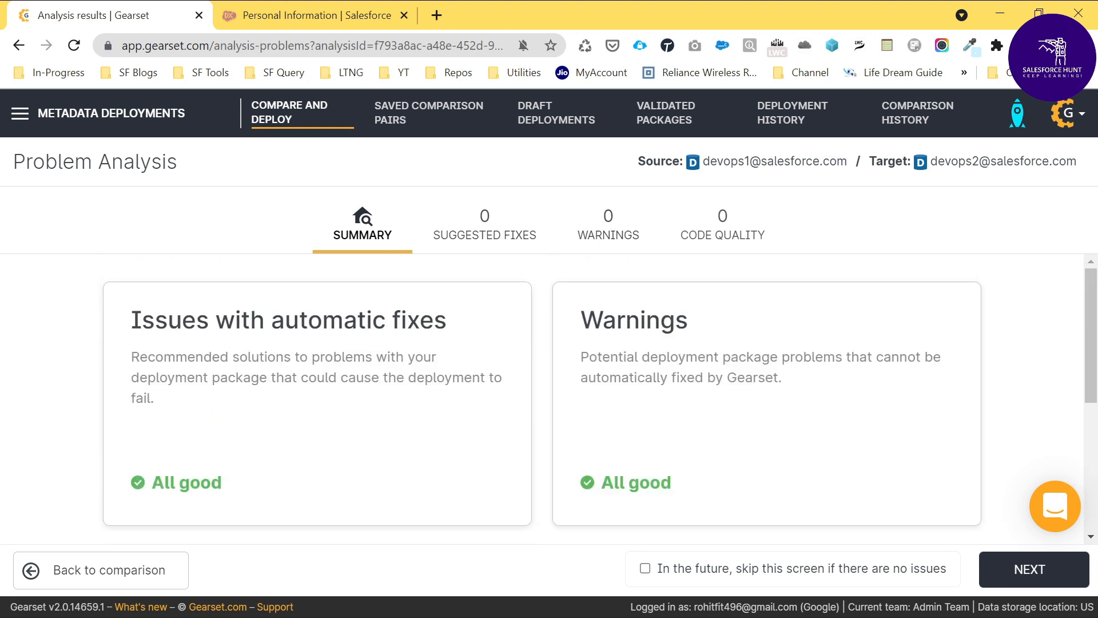
{"action": "left_click", "coordinate": [1033, 568]}
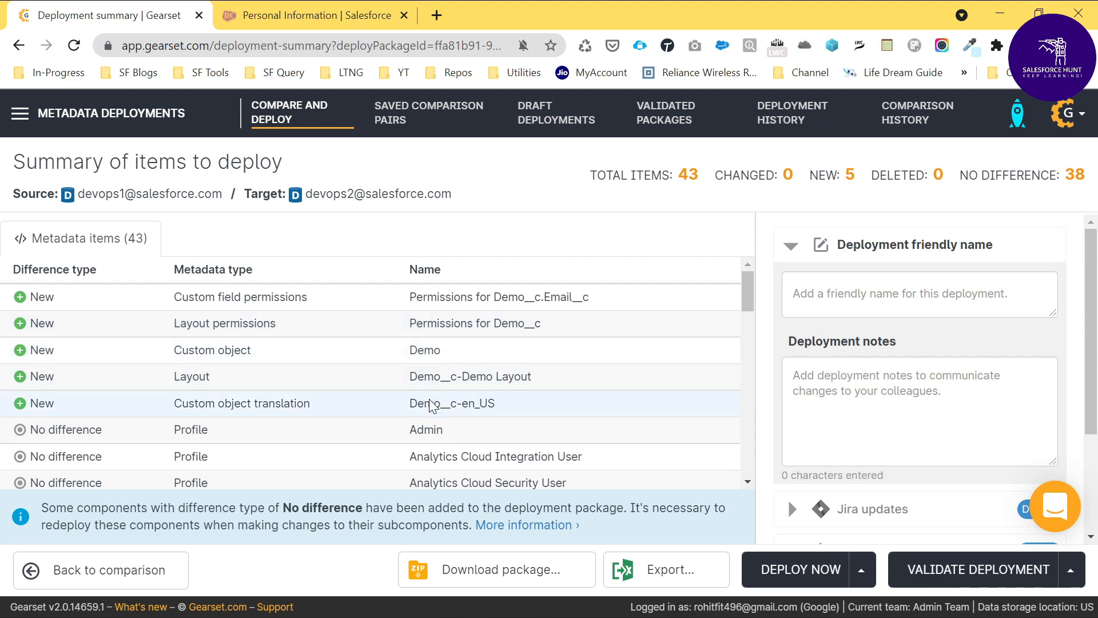
Step: Review the metadata items in the deployment package and deploy them immediately to the devops2 target org
{"action": "scroll", "coordinate": [409, 400], "scroll_direction": "down", "scroll_amount": 1}
{"action": "scroll", "coordinate": [475, 435], "scroll_direction": "down", "scroll_amount": 5}
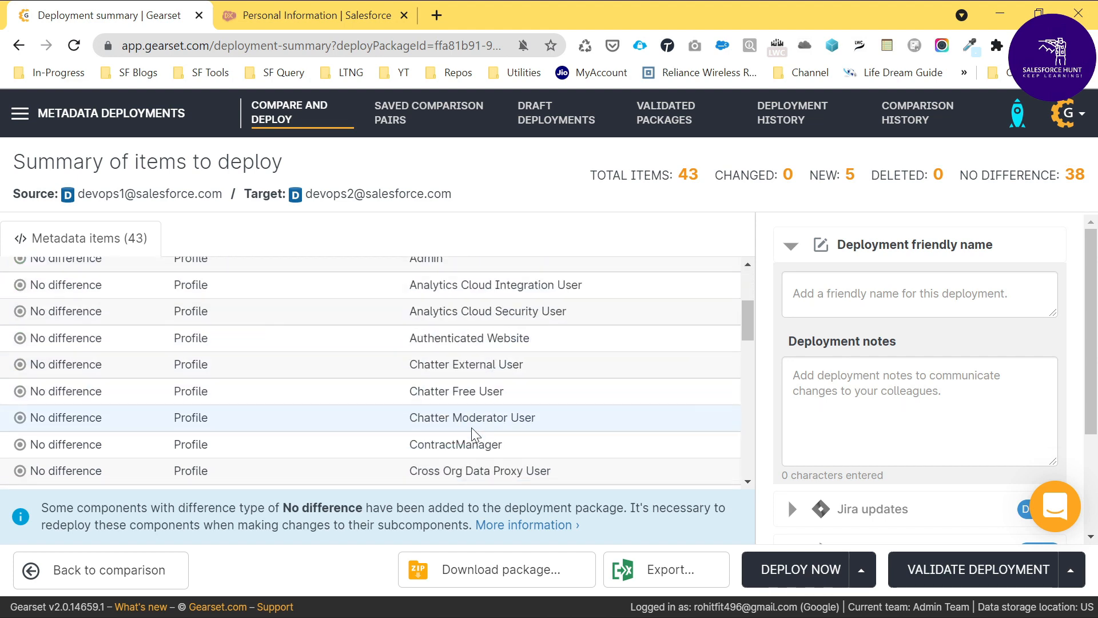
{"action": "scroll", "coordinate": [475, 434], "scroll_direction": "up", "scroll_amount": 6}
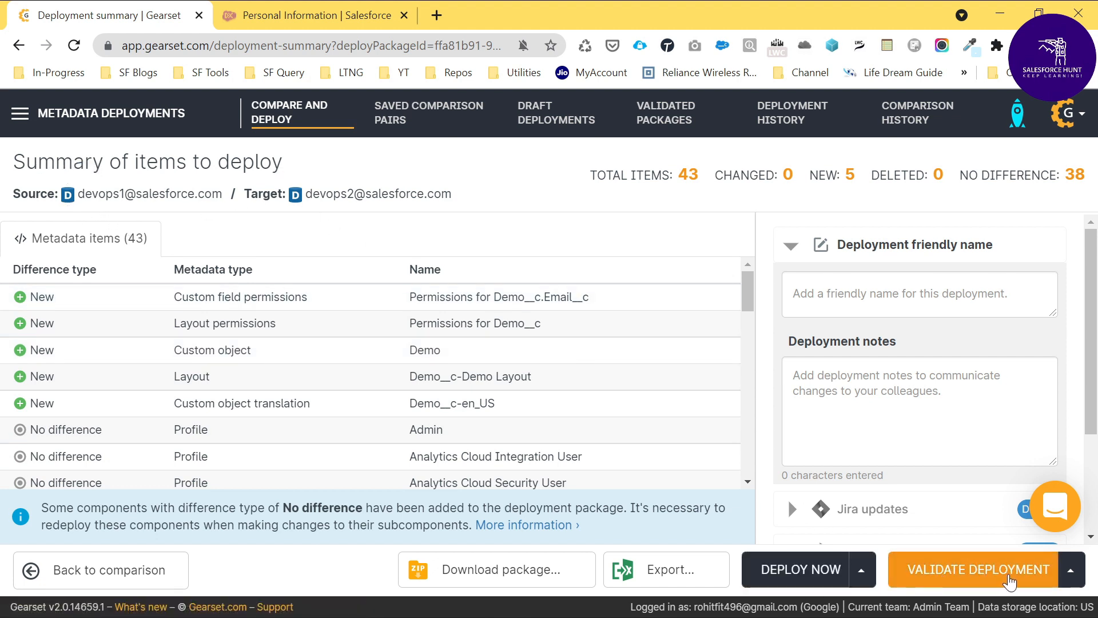
{"action": "left_click", "coordinate": [861, 570]}
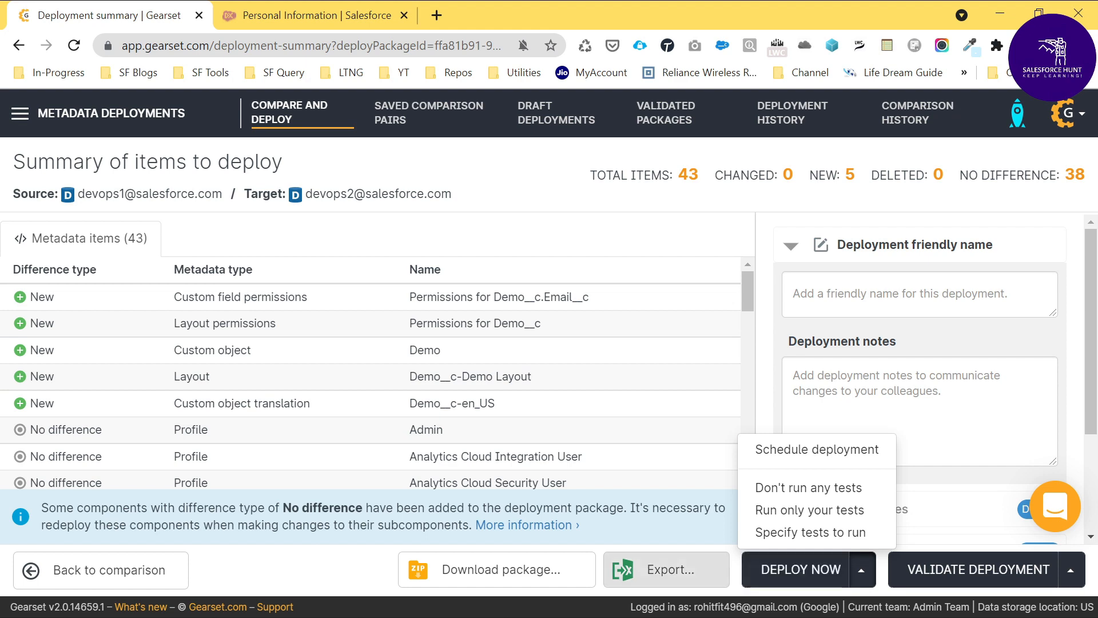
{"action": "left_click", "coordinate": [782, 572]}
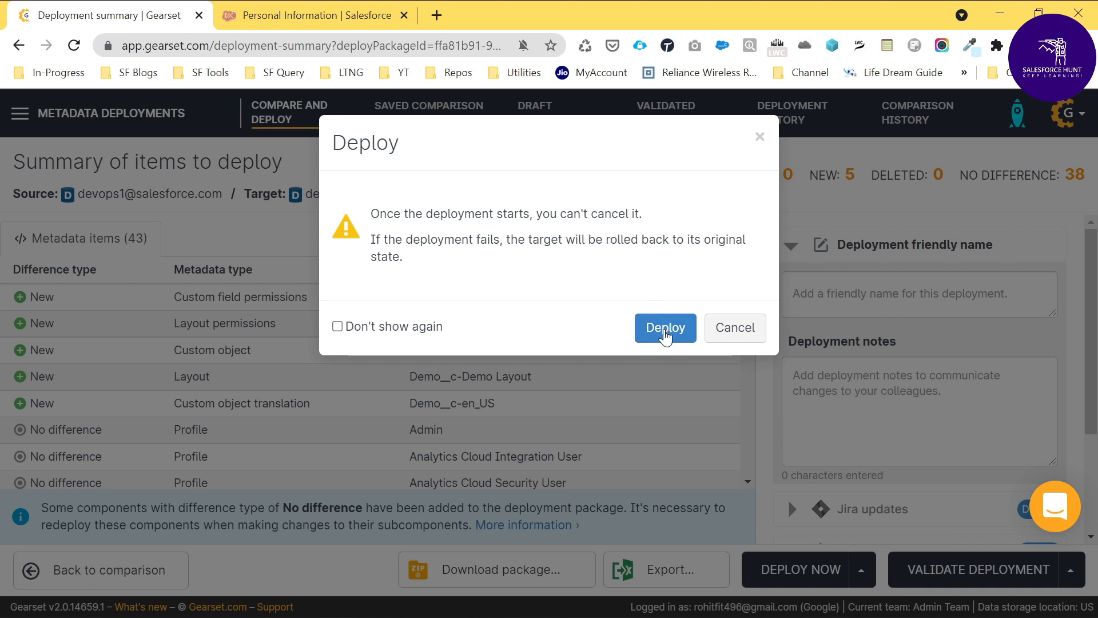
{"action": "left_click", "coordinate": [665, 335]}
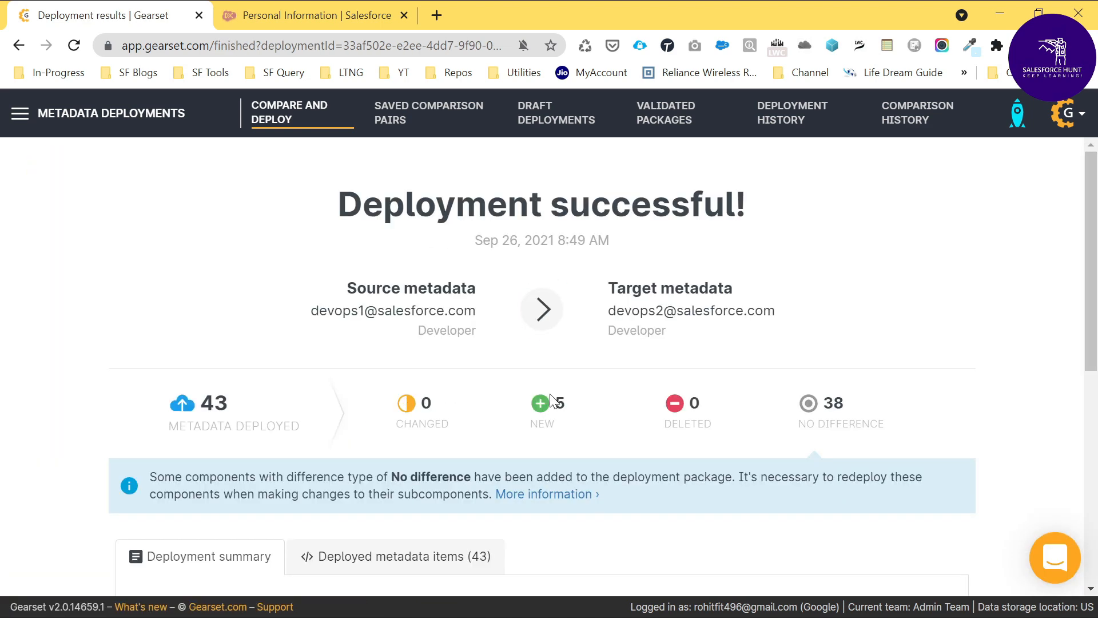
Step: Examine the deployment results page, including the deployment summary, notes and rollback details
{"action": "scroll", "coordinate": [551, 399], "scroll_direction": "down", "scroll_amount": 3}
{"action": "scroll", "coordinate": [598, 403], "scroll_direction": "down", "scroll_amount": 3}
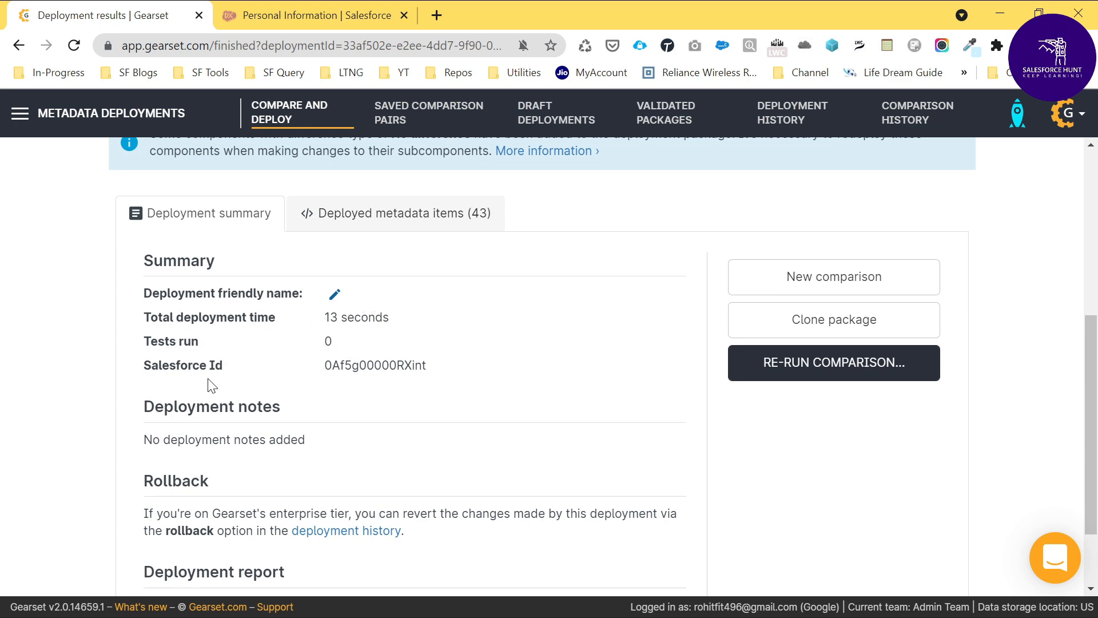
{"action": "scroll", "coordinate": [316, 485], "scroll_direction": "down", "scroll_amount": 2}
{"action": "scroll", "coordinate": [384, 488], "scroll_direction": "up", "scroll_amount": 10}
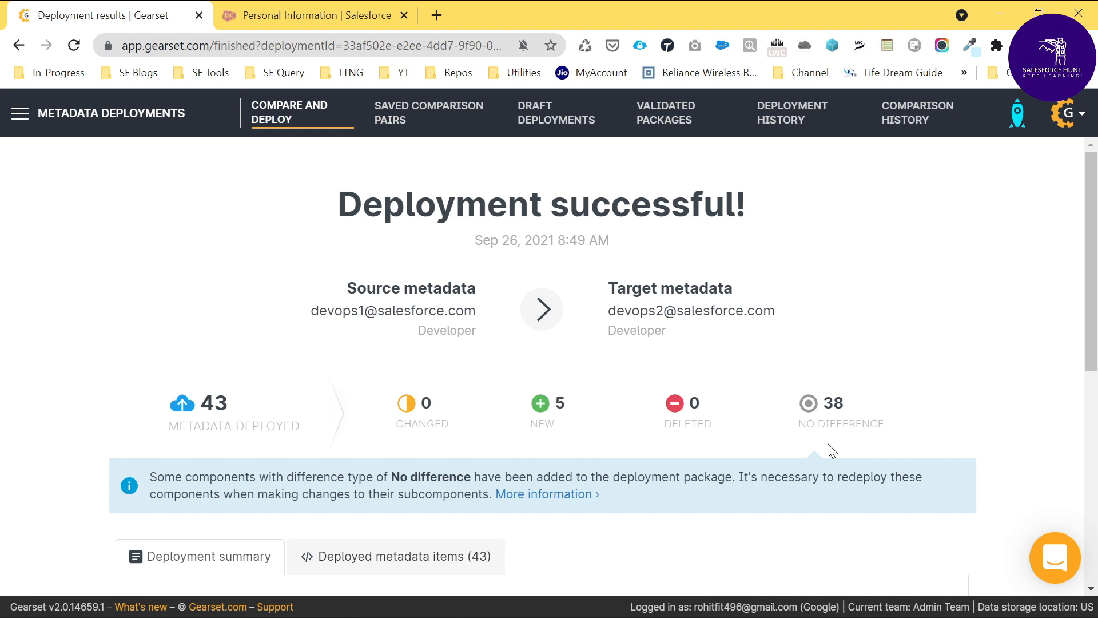
{"action": "scroll", "coordinate": [858, 469], "scroll_direction": "down", "scroll_amount": 6}
{"action": "scroll", "coordinate": [882, 485], "scroll_direction": "up", "scroll_amount": 8}
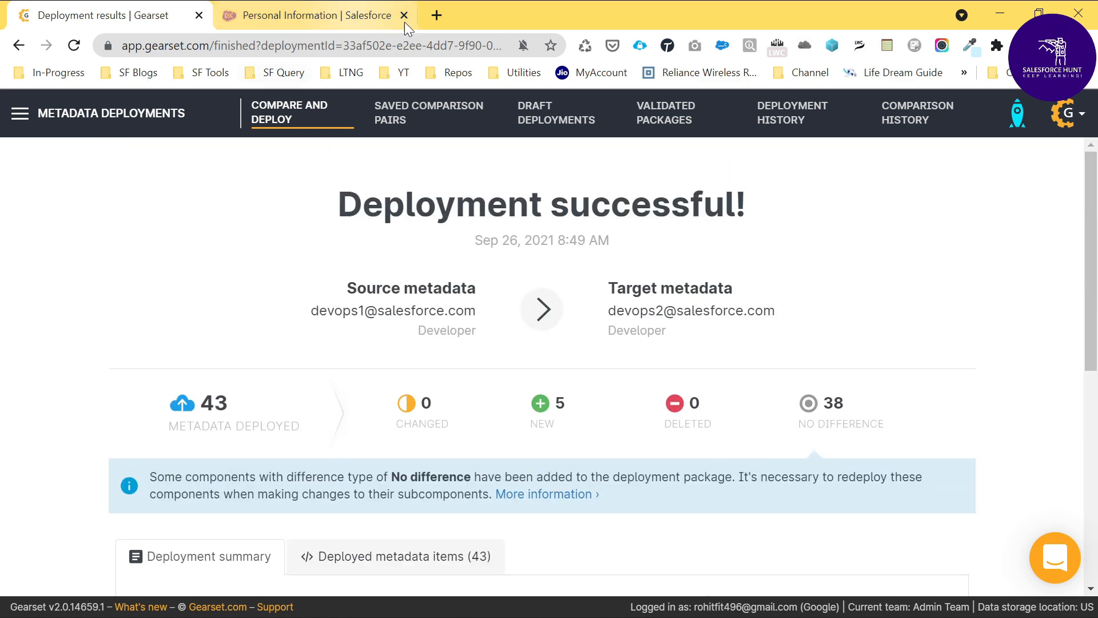
Step: Open the Salesforce login page in a new tab and log in to the devops2 org with its saved username and password
{"action": "left_click", "coordinate": [437, 15]}
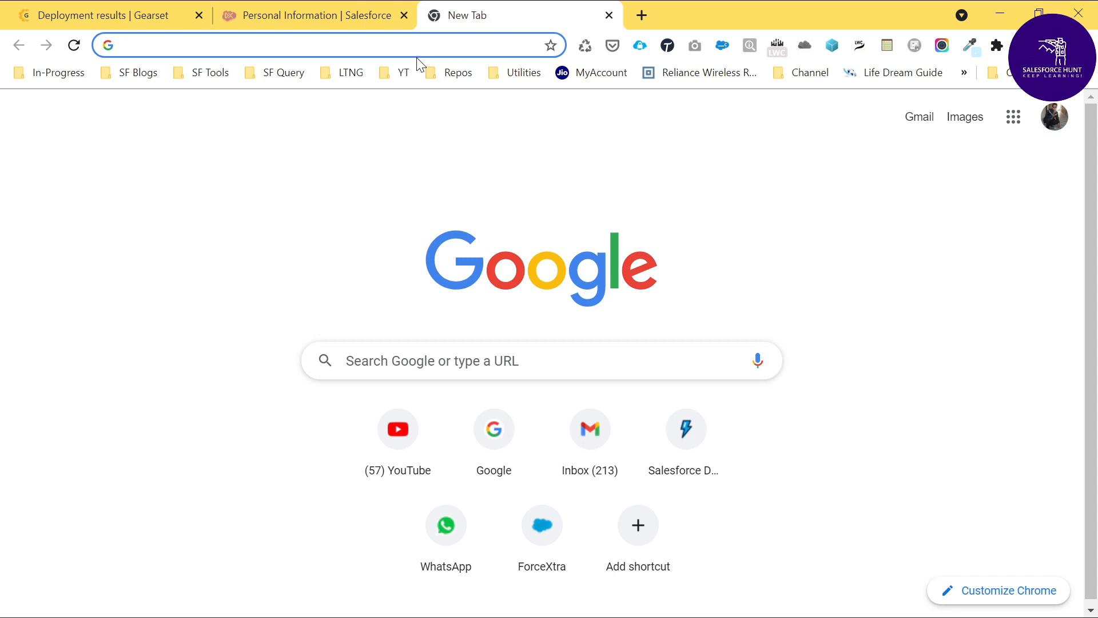
{"action": "type", "text": "log"}
{"action": "key", "text": "Return"}
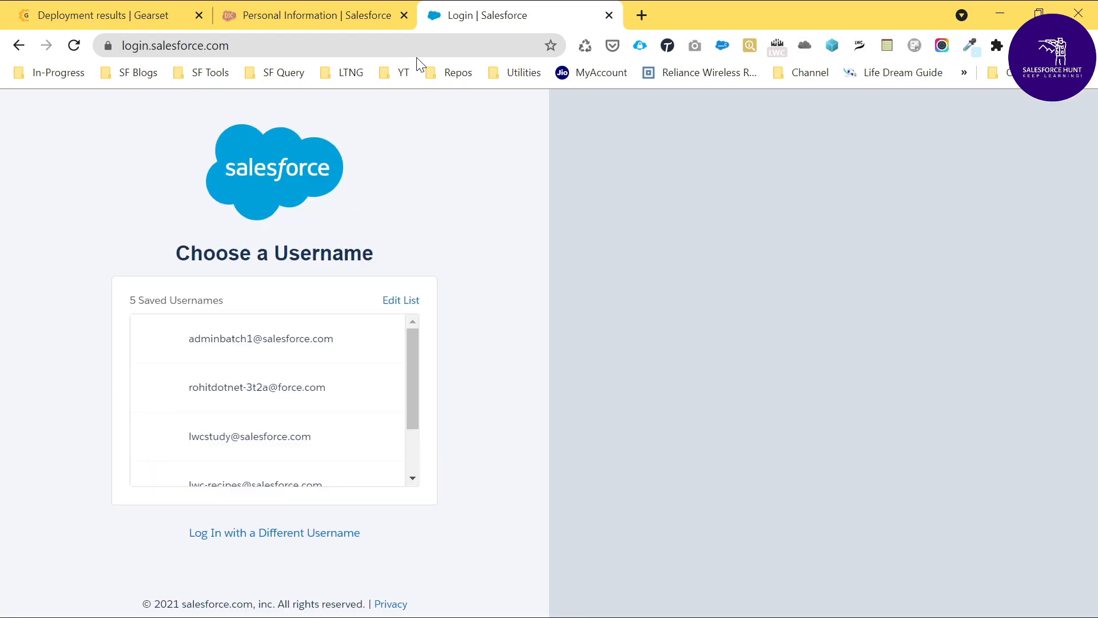
{"action": "left_click", "coordinate": [270, 535]}
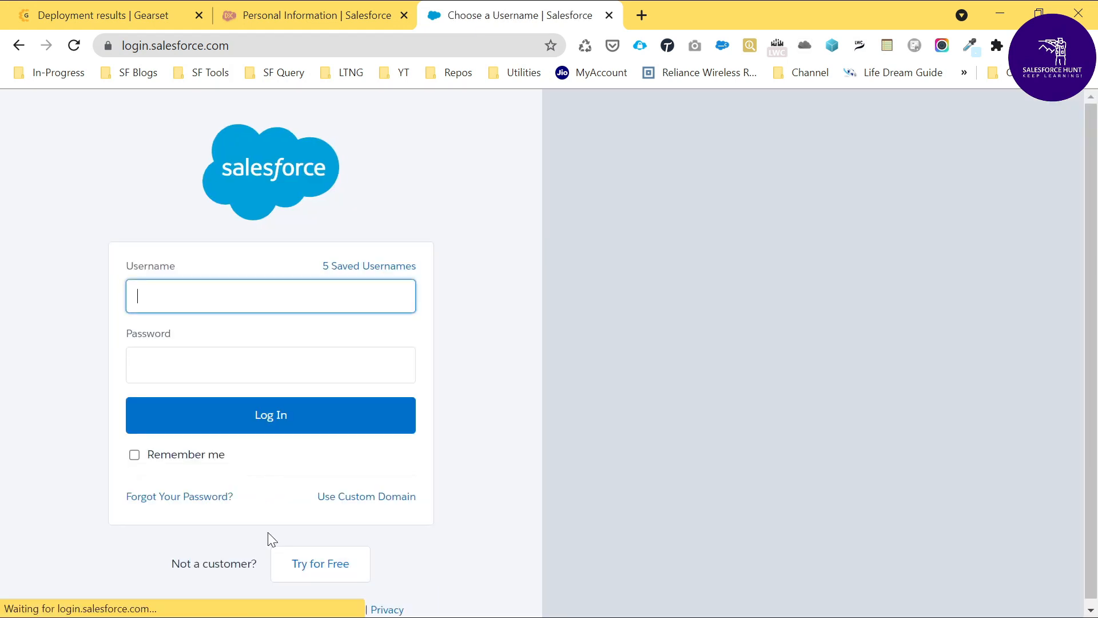
{"action": "type", "text": "de"}
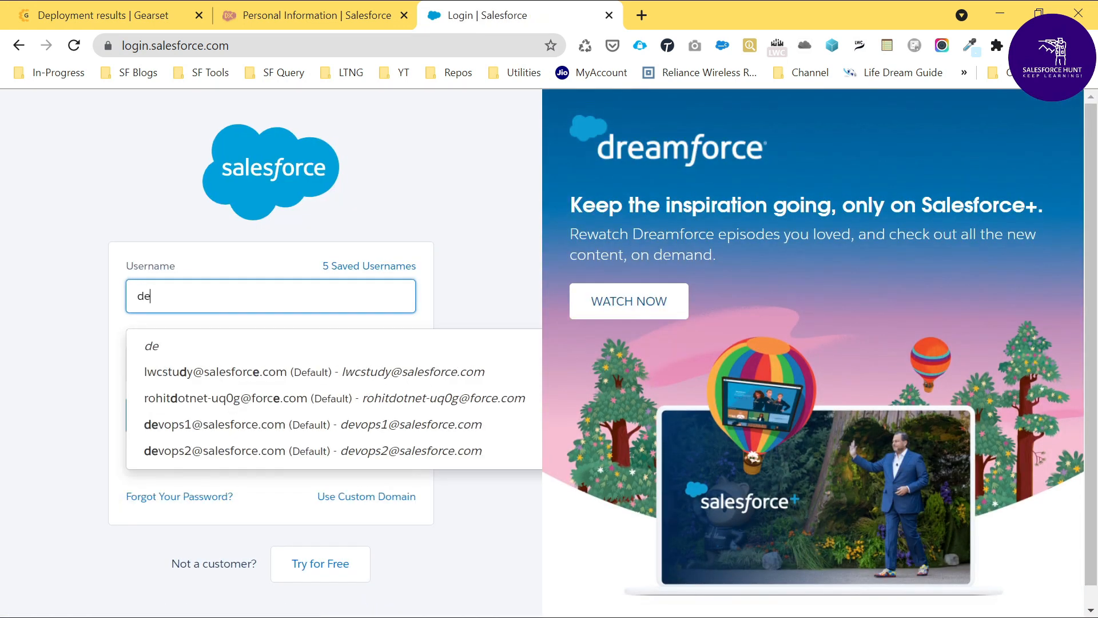
{"action": "left_click", "coordinate": [209, 462]}
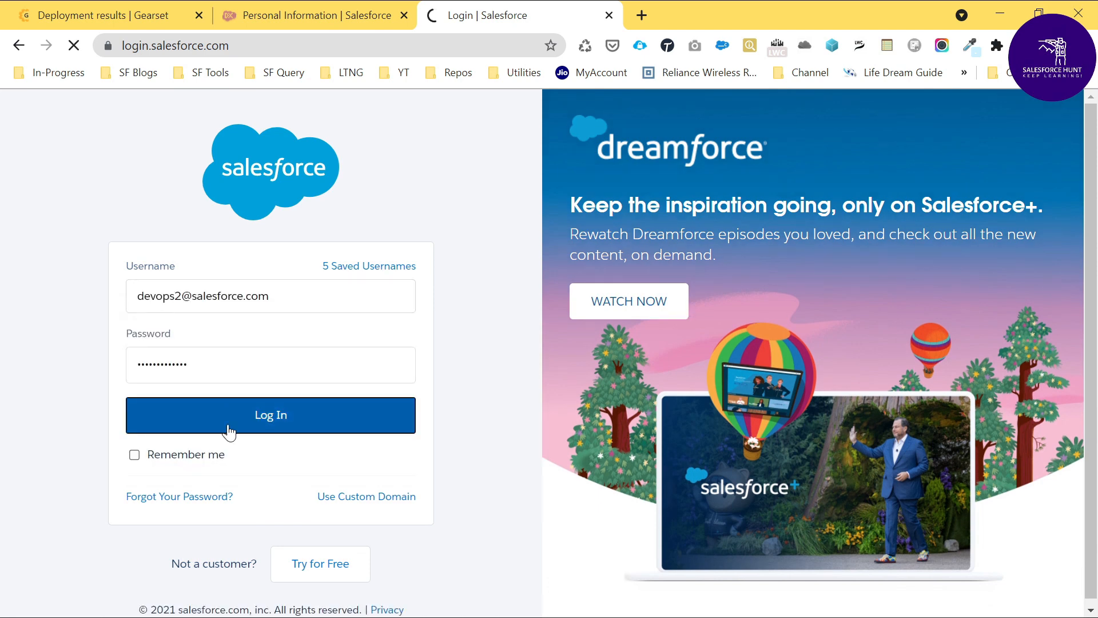
{"action": "left_click", "coordinate": [225, 426]}
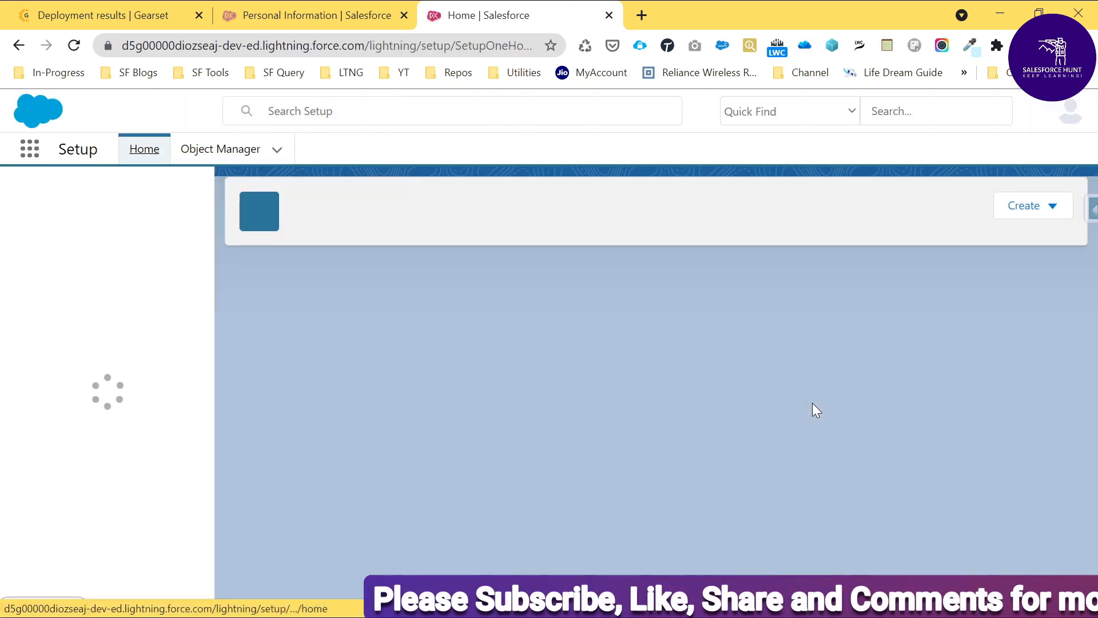
Step: Find the Demo custom object in the devops2 org's Object Manager and view its fields and relationships
{"action": "left_click", "coordinate": [221, 148]}
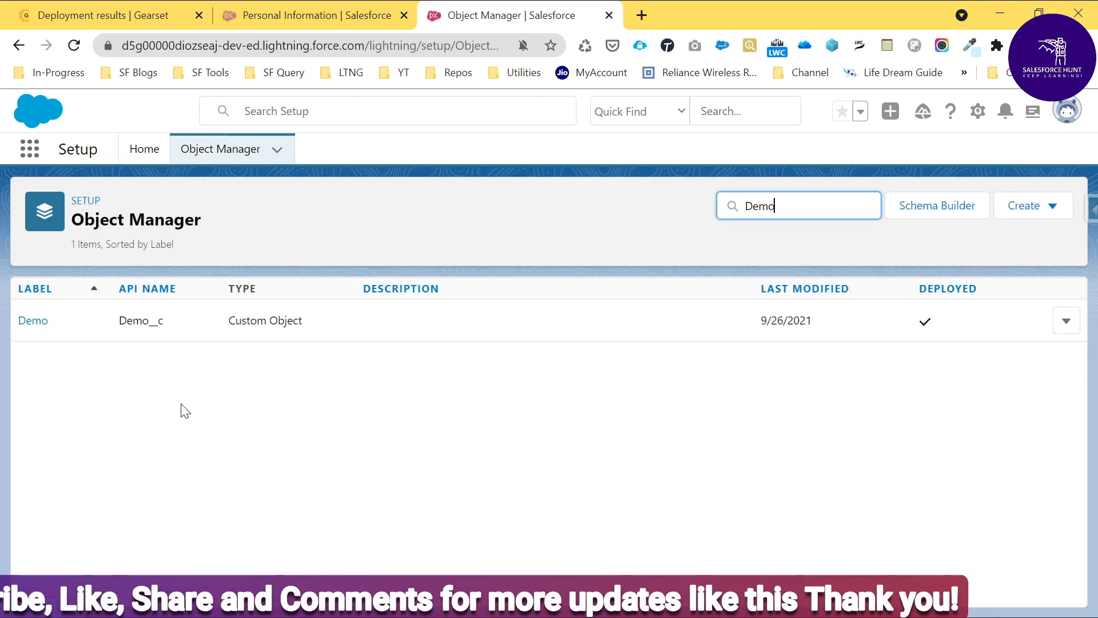
{"action": "left_click", "coordinate": [31, 322]}
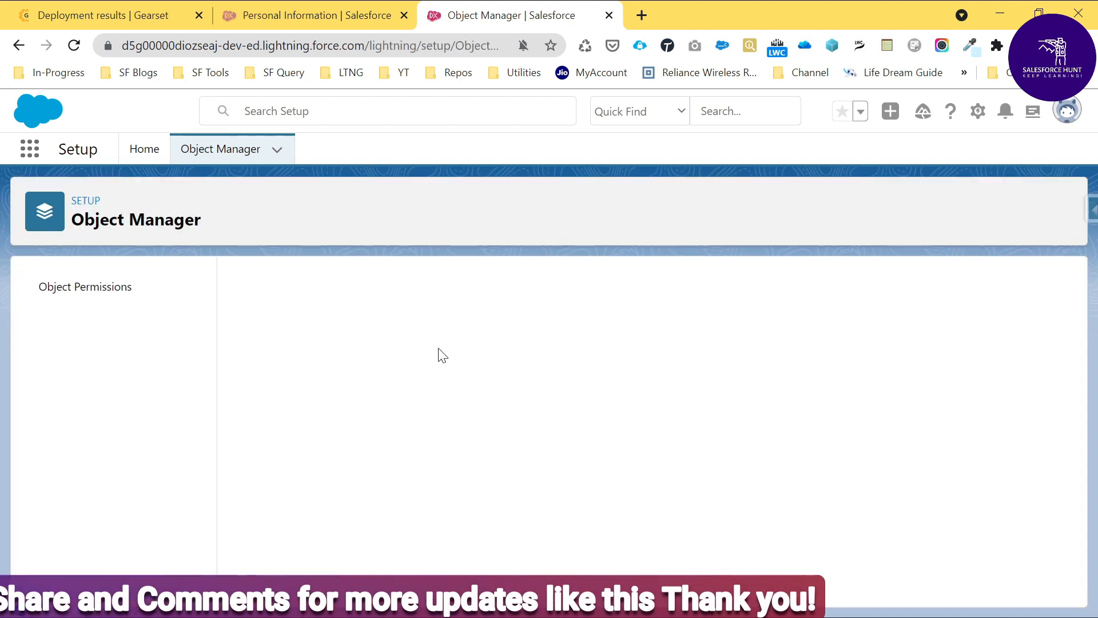
{"action": "left_click", "coordinate": [73, 324]}
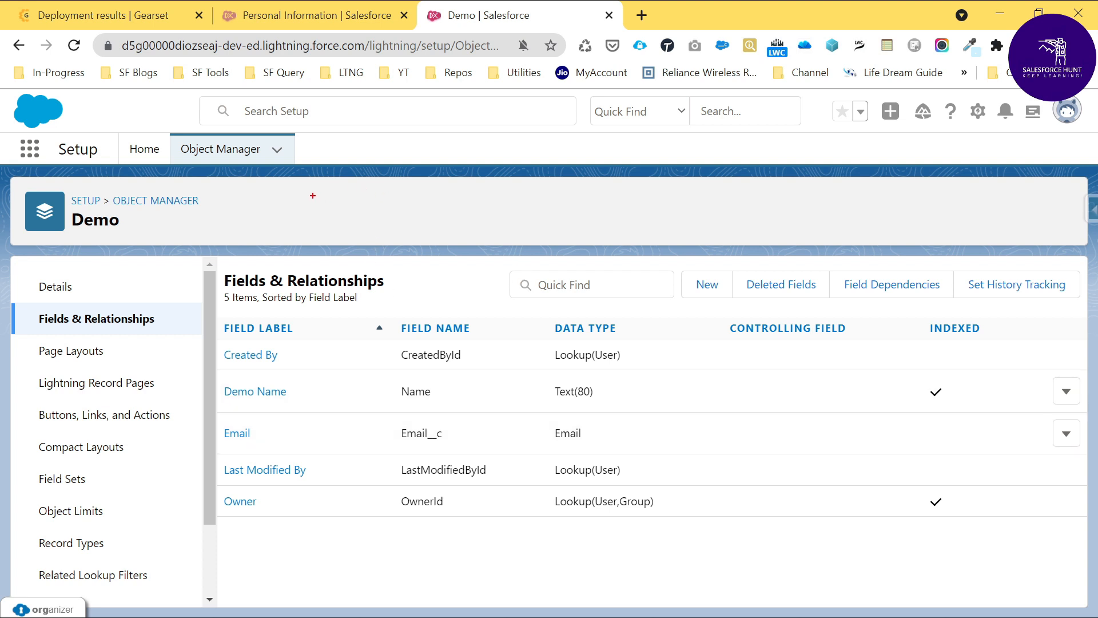
Step: Annotate the screen with the release path "Sandbox---->QA---->UAT----->Production" and clear the annotation
{"action": "key", "text": "t"}
{"action": "type", "text": "Sandbox"}
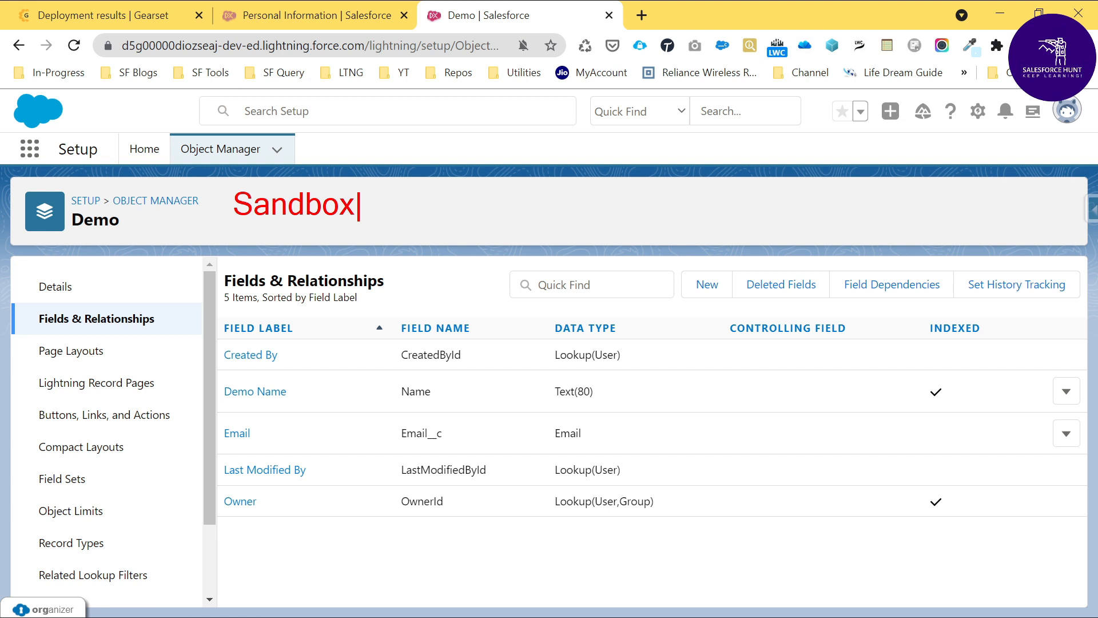
{"action": "type", "text": "---->QA"}
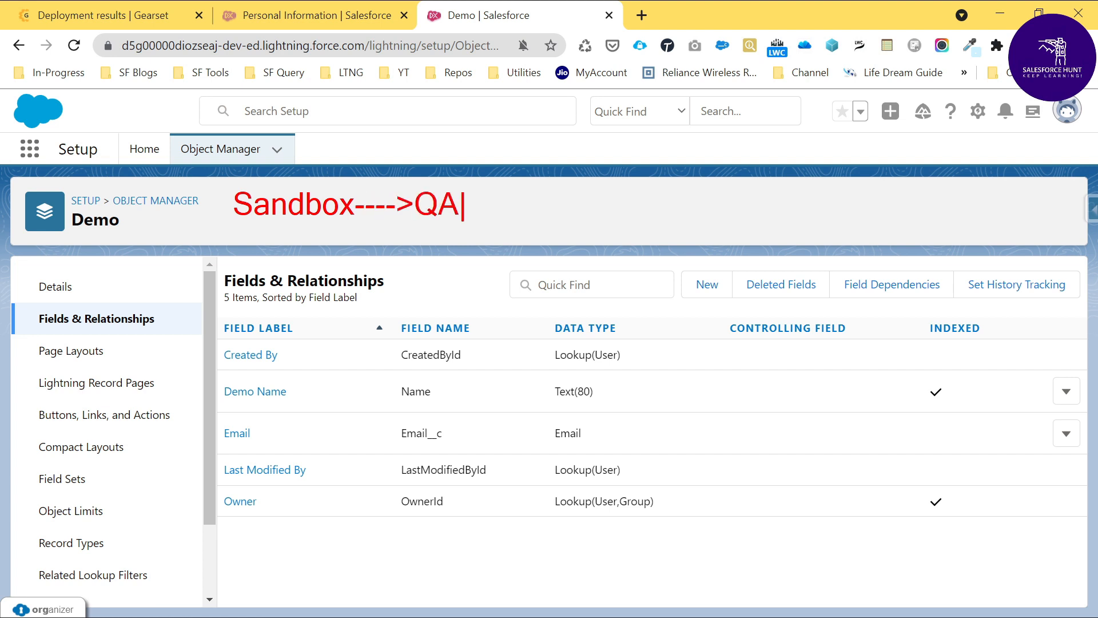
{"action": "type", "text": "---->UAT----"}
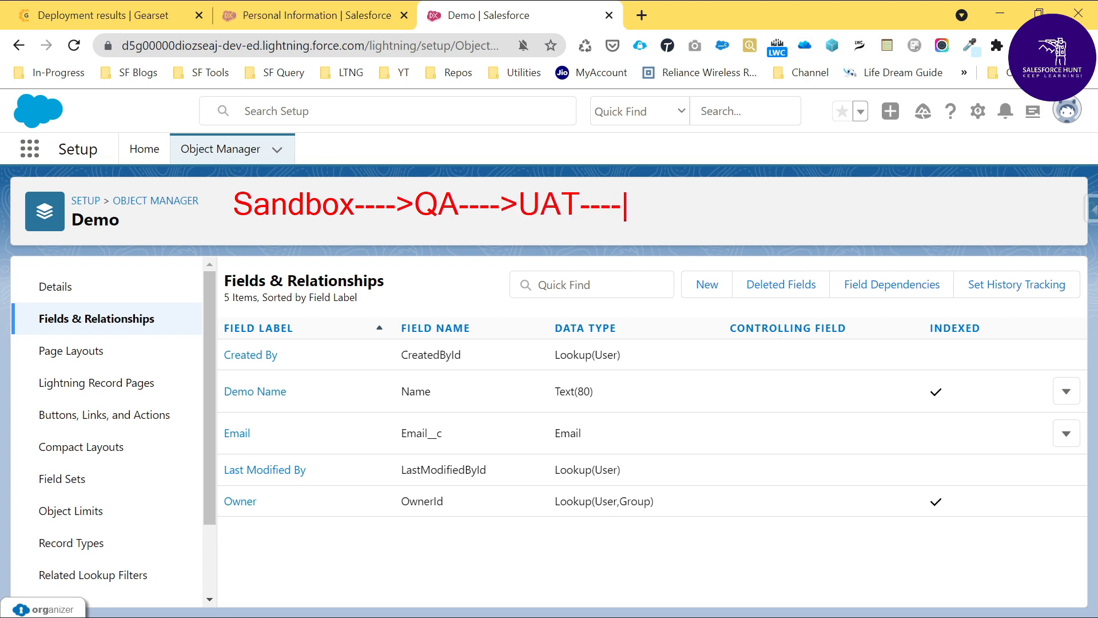
{"action": "type", "text": "->Production"}
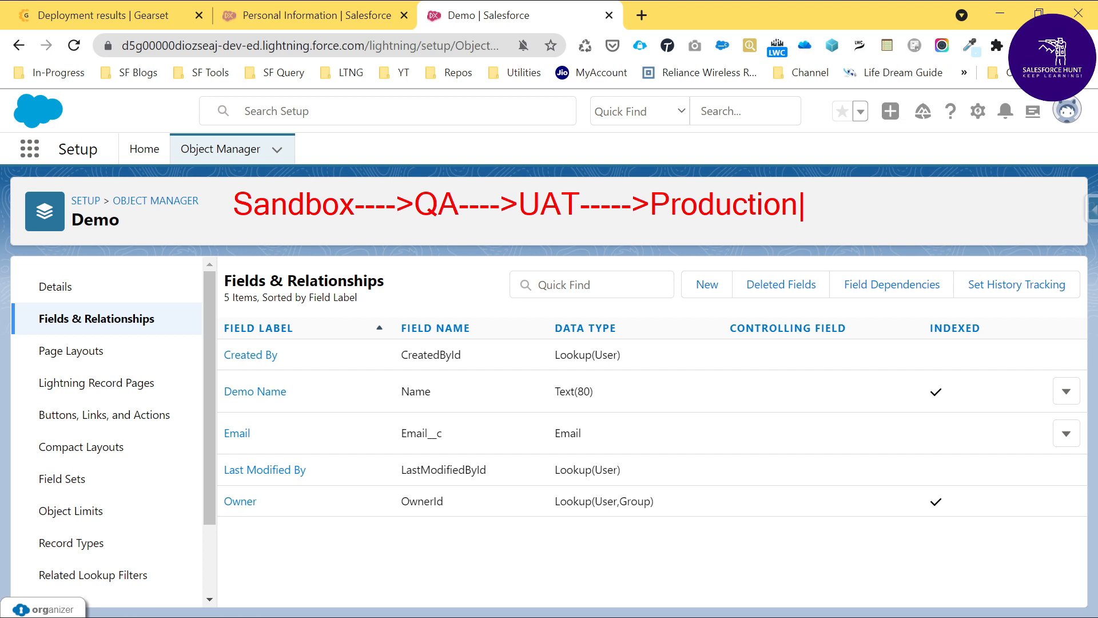
{"action": "key", "text": "Escape"}
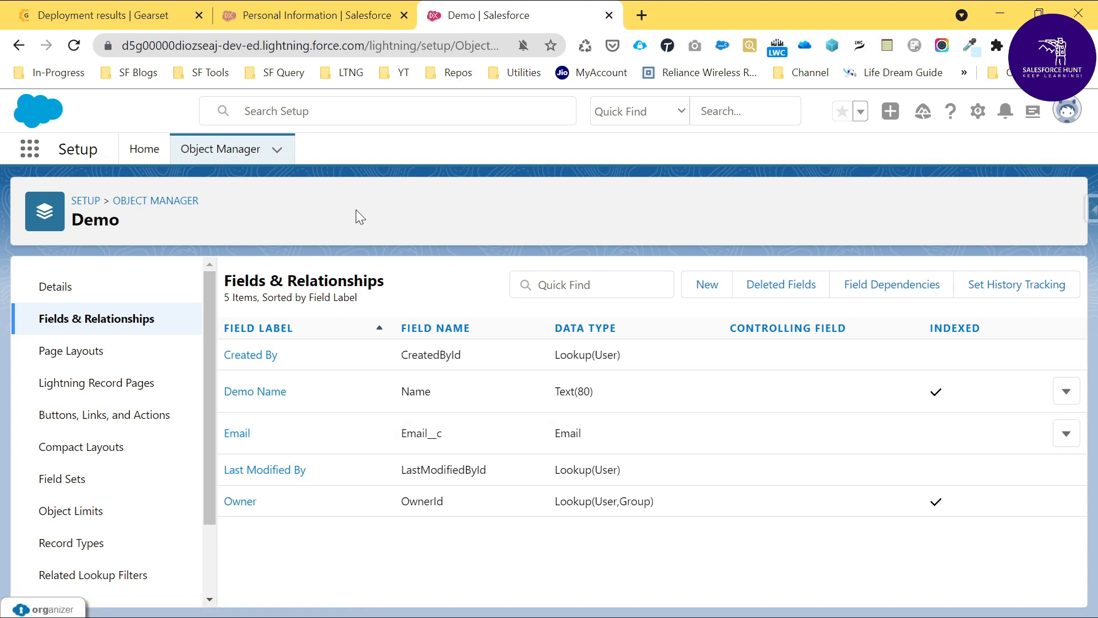
Step: Switch to the devops1 org, find the Demo object in Object Manager by searching "demo", and view its fields and relationships
{"action": "left_click", "coordinate": [295, 12]}
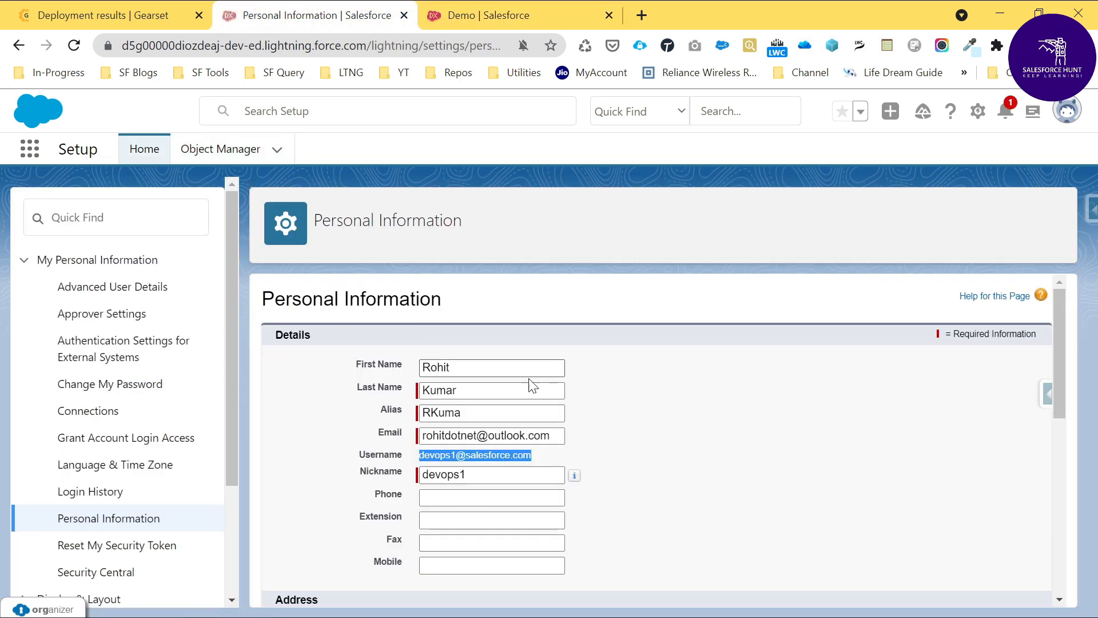
{"action": "left_click", "coordinate": [220, 149]}
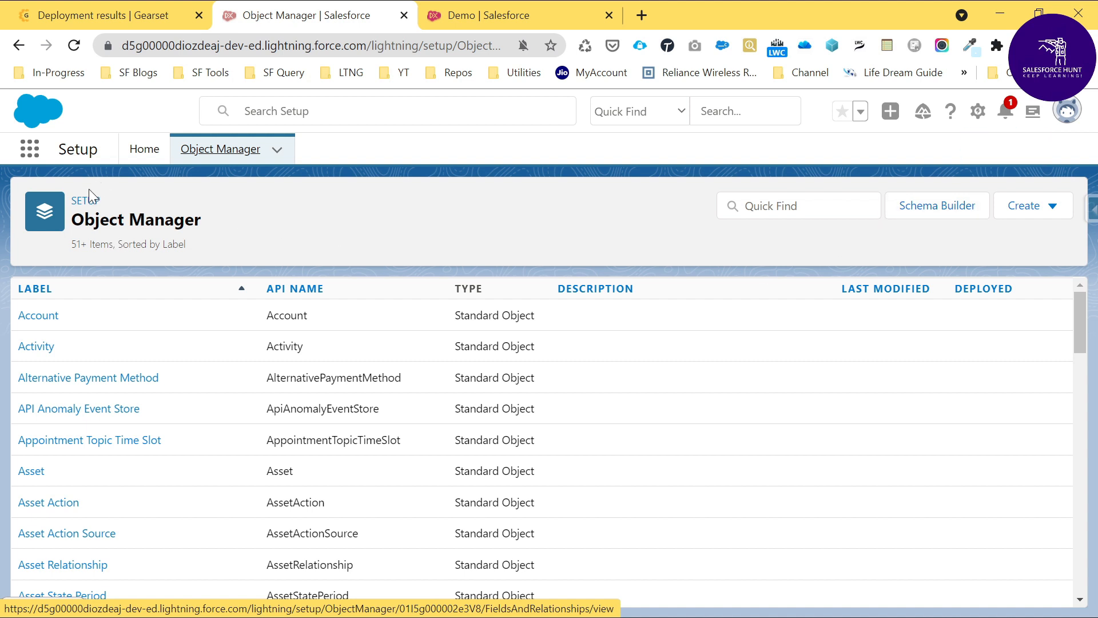
{"action": "left_click", "coordinate": [766, 209]}
{"action": "type", "text": "demo"}
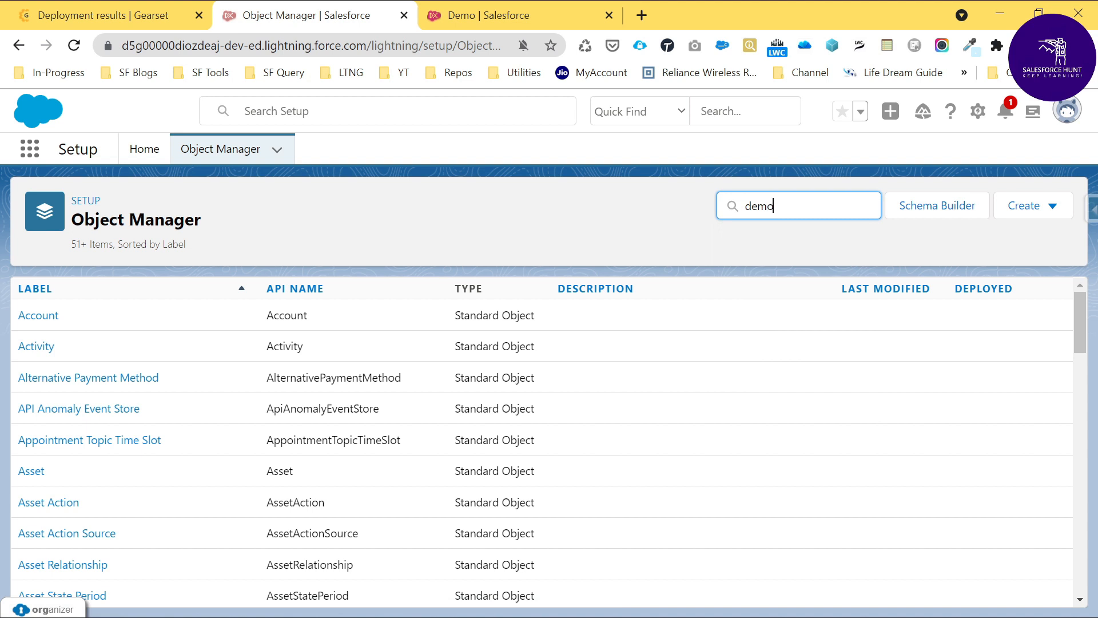
{"action": "left_click", "coordinate": [25, 320]}
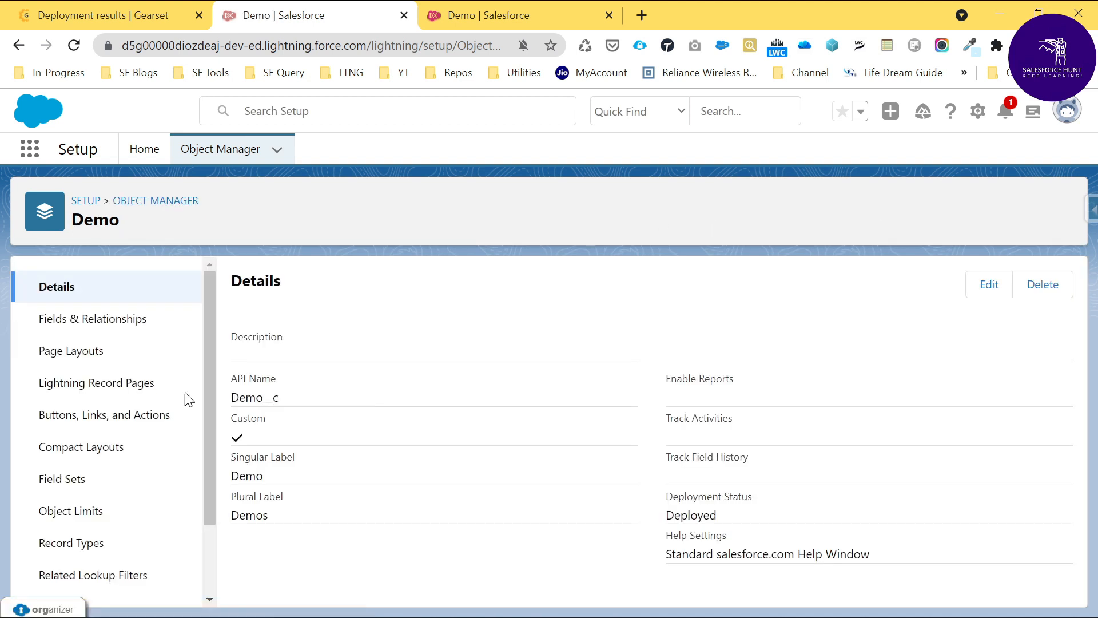
{"action": "left_click", "coordinate": [91, 328]}
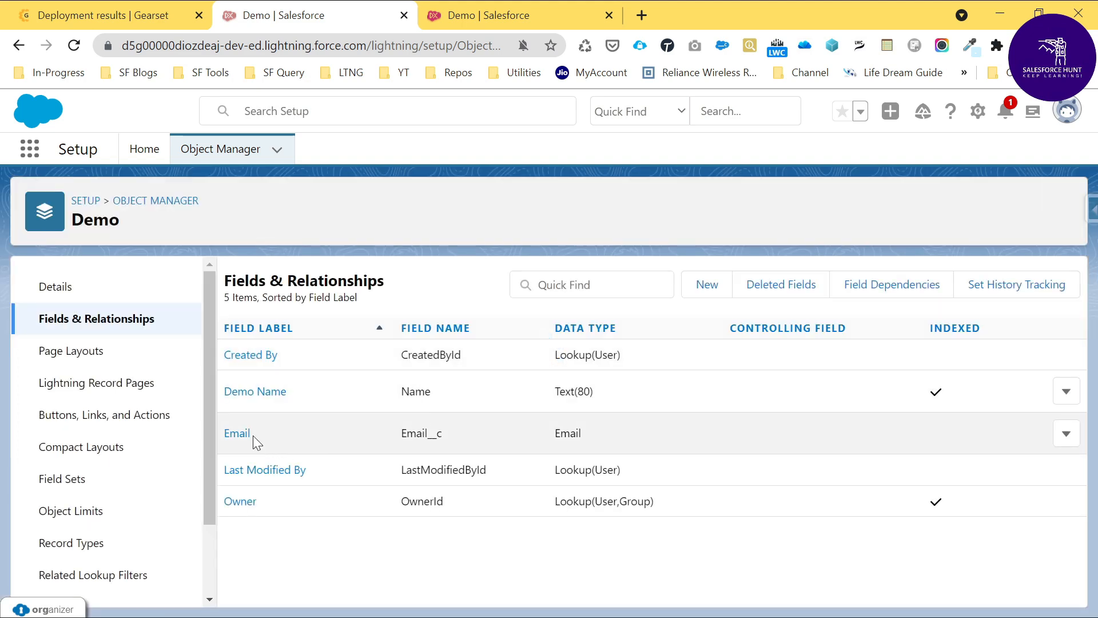
Step: Delete the custom Email field from the Demo object in the devops1 org and confirm the deletion
{"action": "left_click", "coordinate": [1065, 434]}
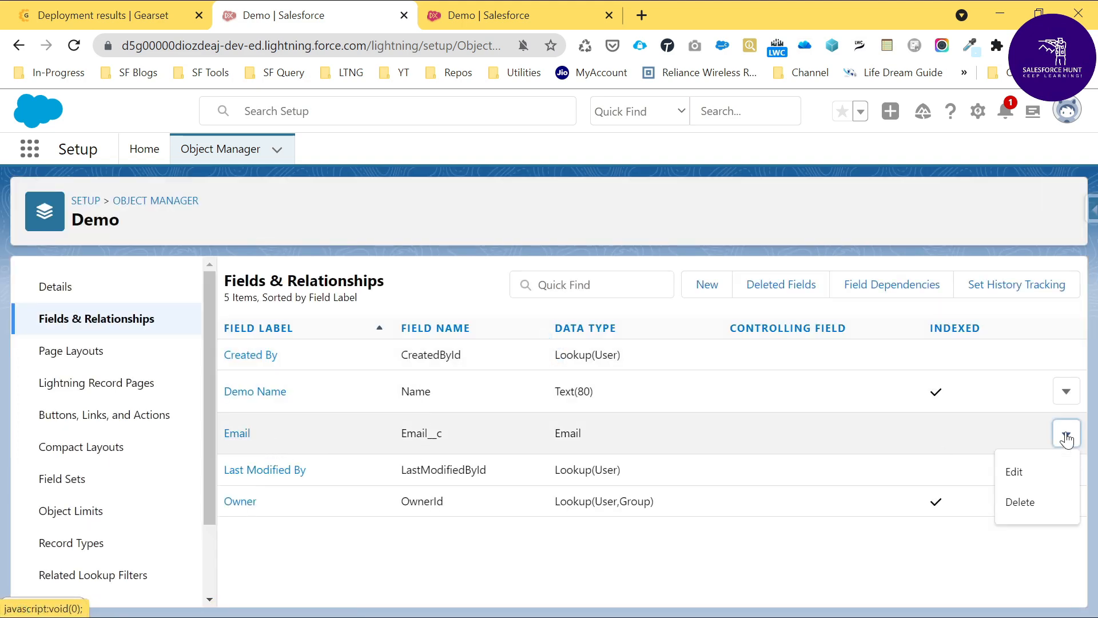
{"action": "left_click", "coordinate": [1019, 504]}
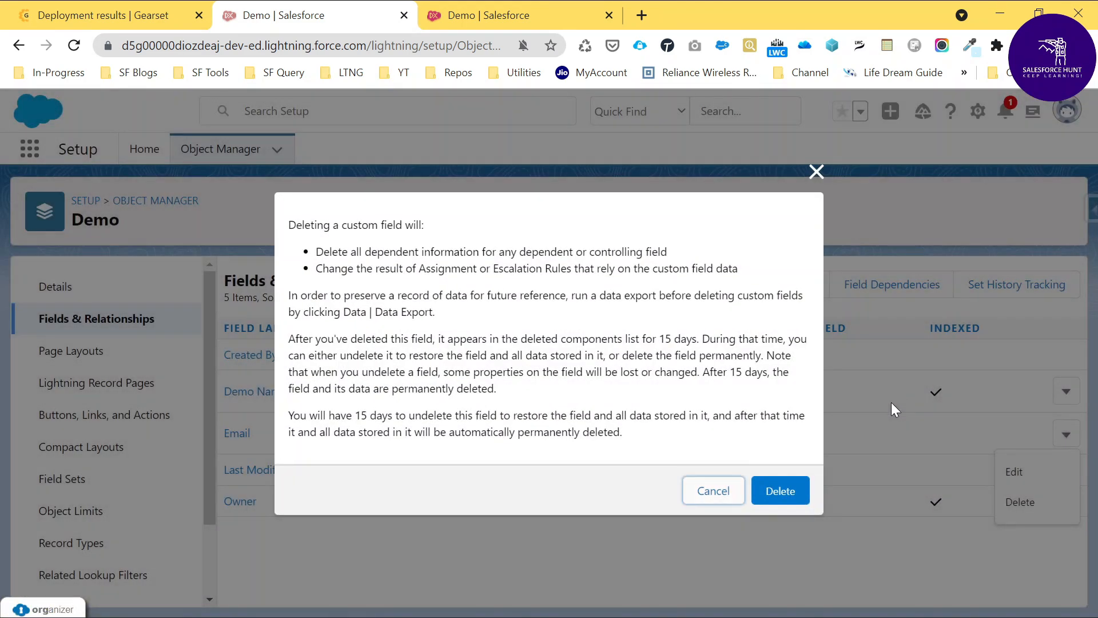
{"action": "left_click", "coordinate": [779, 492]}
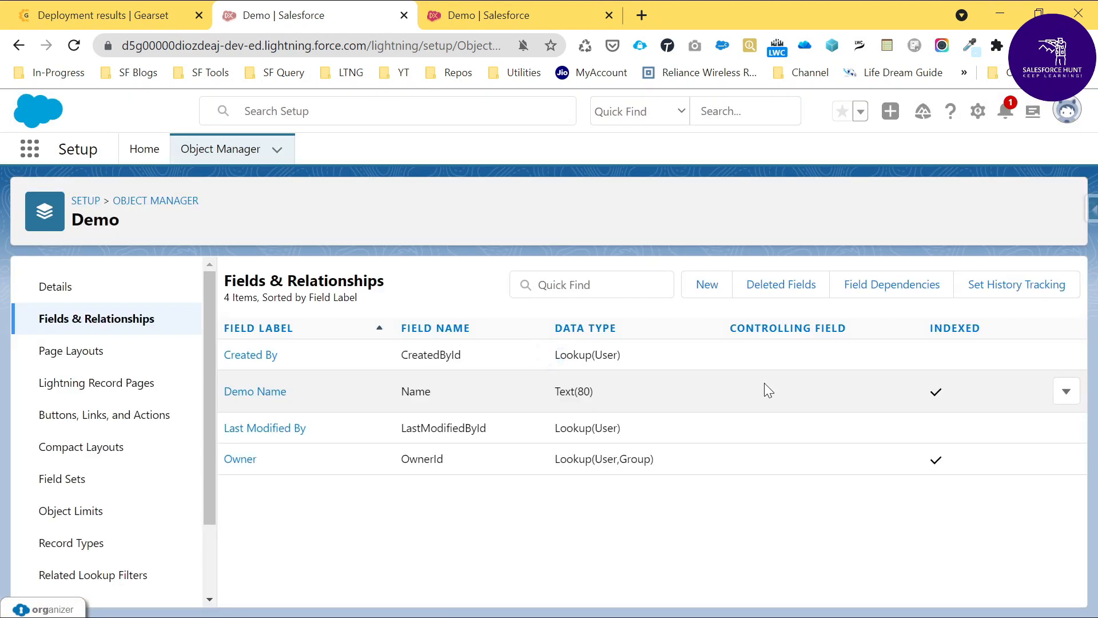
Step: Switch to Gearset, open a new Compare and deploy setup, and dismiss the chat message
{"action": "left_click", "coordinate": [102, 18]}
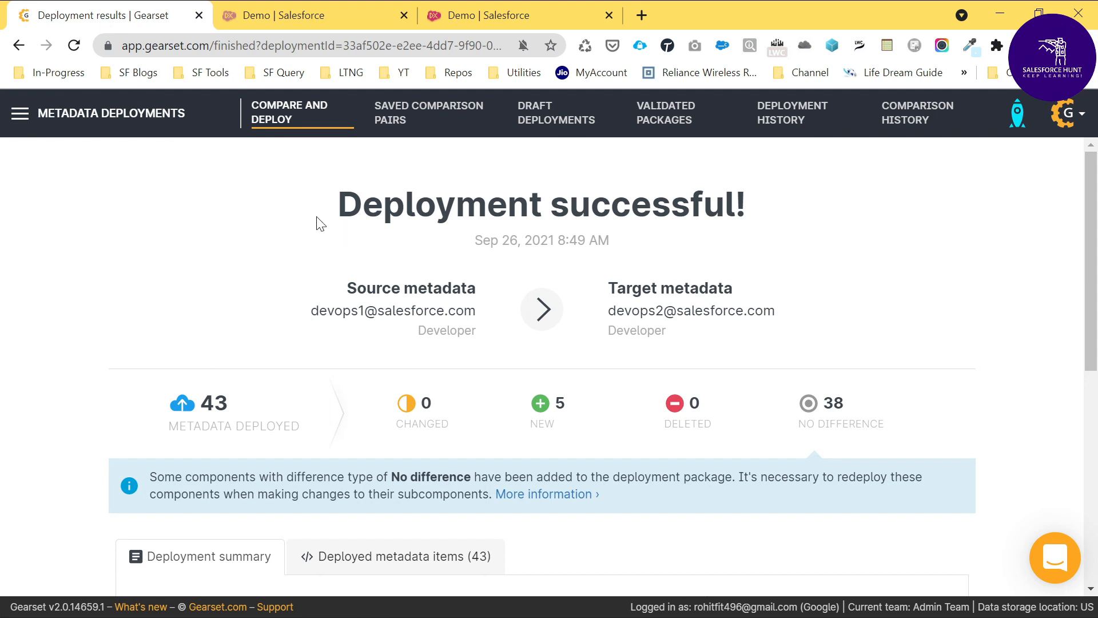
{"action": "left_click", "coordinate": [81, 117]}
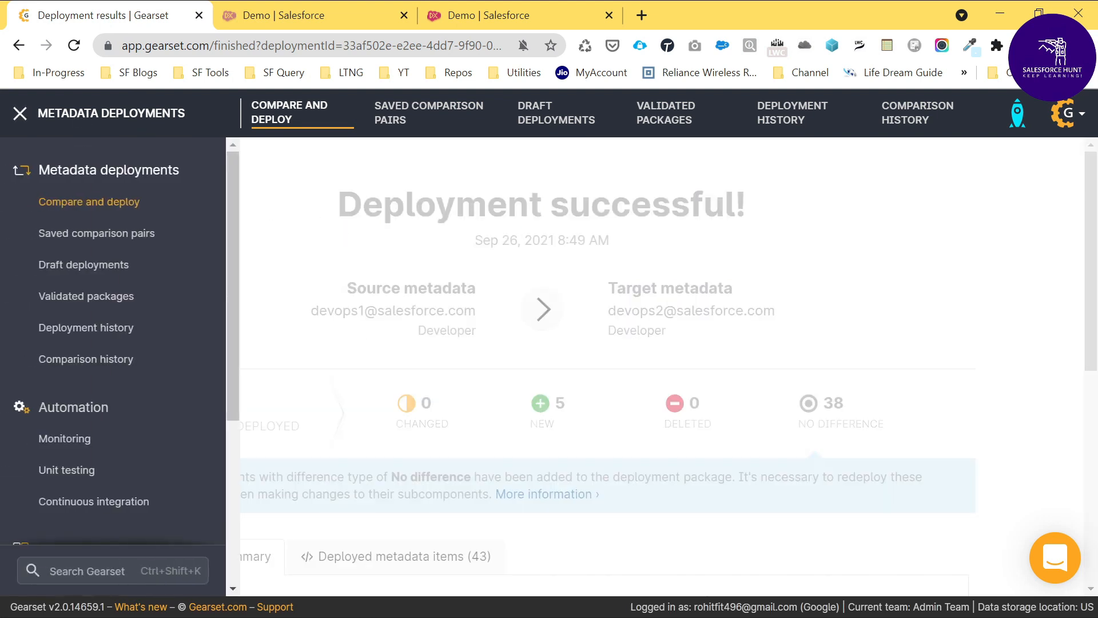
{"action": "left_click", "coordinate": [81, 205]}
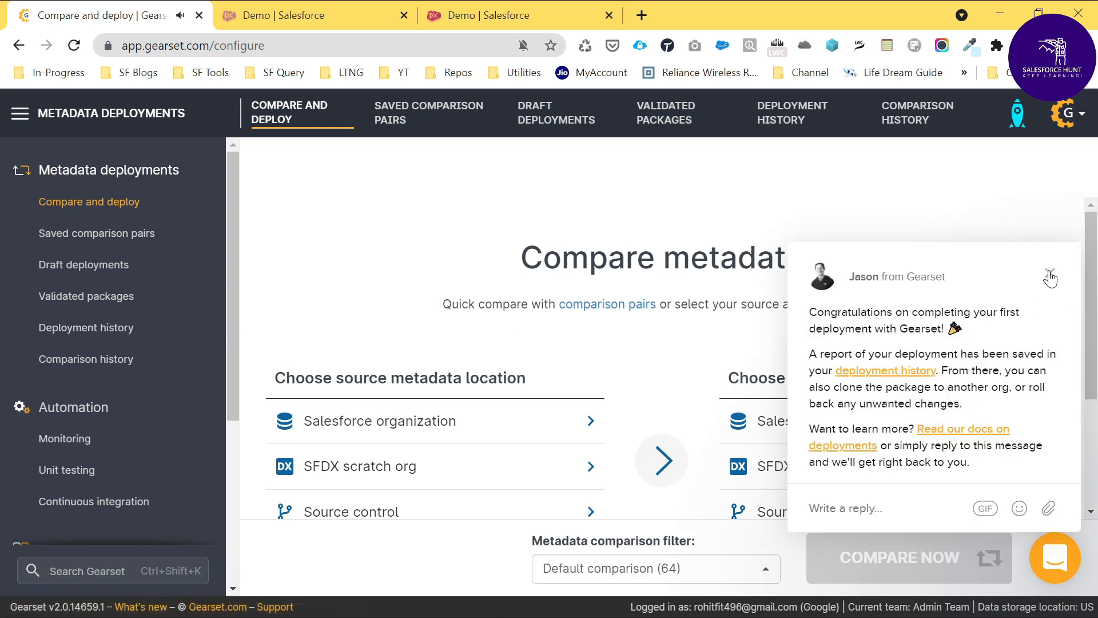
{"action": "left_click", "coordinate": [1051, 277]}
{"action": "scroll", "coordinate": [434, 464], "scroll_direction": "down", "scroll_amount": 2}
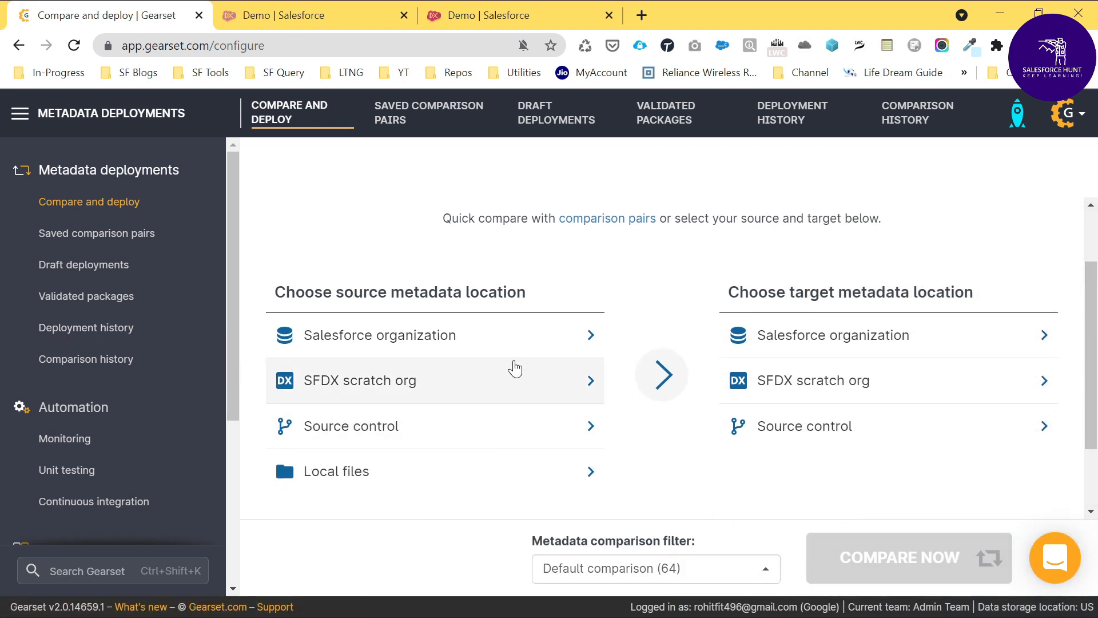
Step: Compare metadata with the devops1 Salesforce organization as source and the devops2 Salesforce organization as target, using the default comparison filter
{"action": "left_click", "coordinate": [455, 340]}
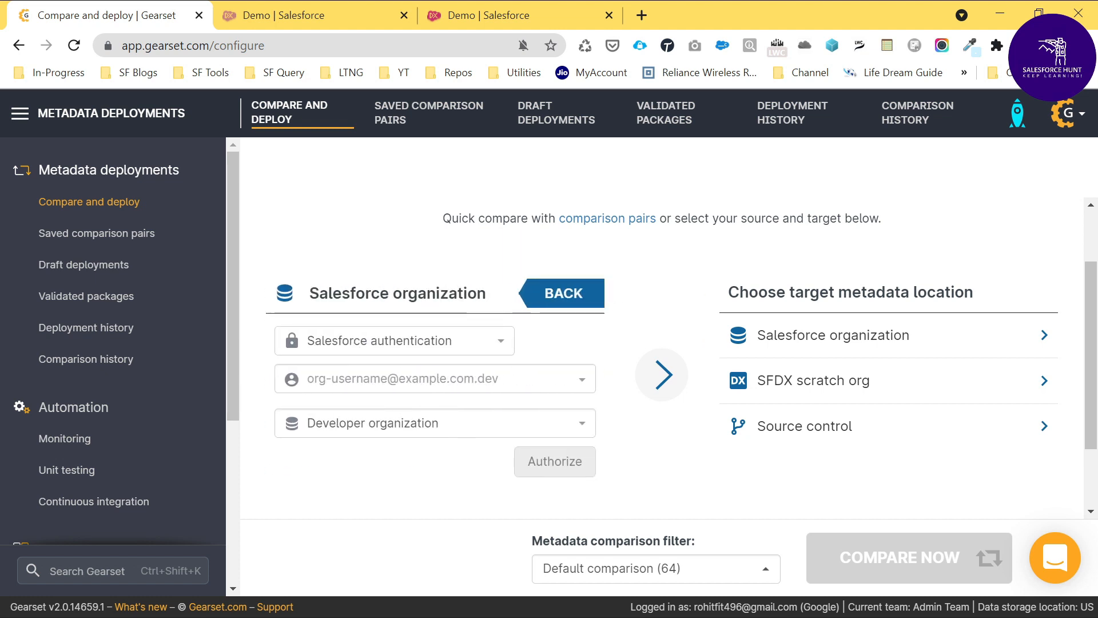
{"action": "left_click", "coordinate": [400, 378]}
{"action": "left_click", "coordinate": [394, 429]}
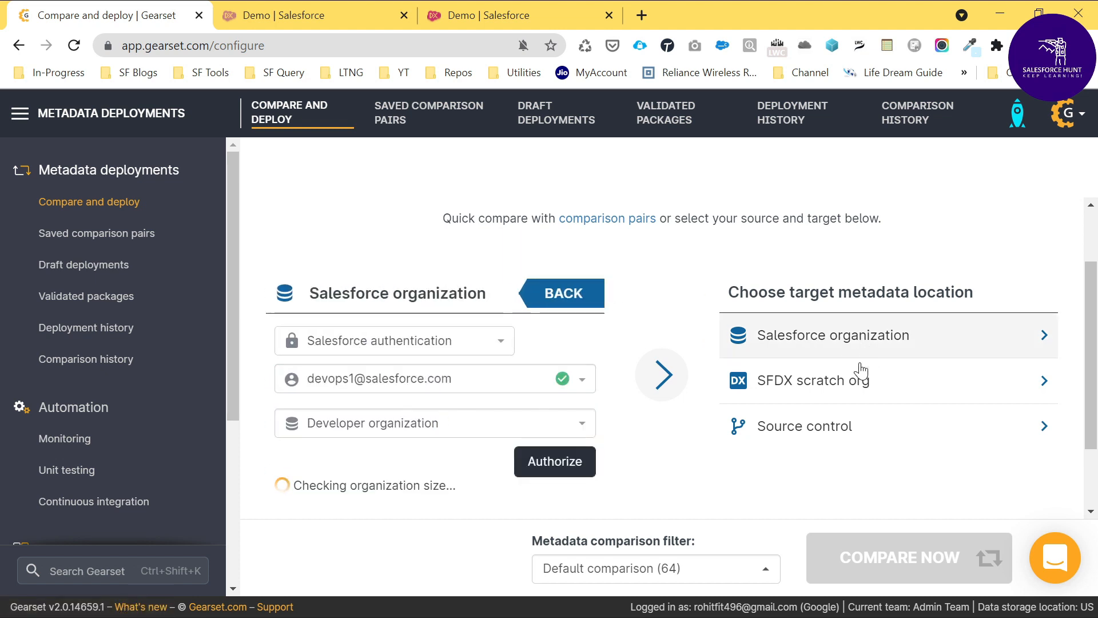
{"action": "left_click", "coordinate": [808, 339]}
{"action": "left_click", "coordinate": [804, 378]}
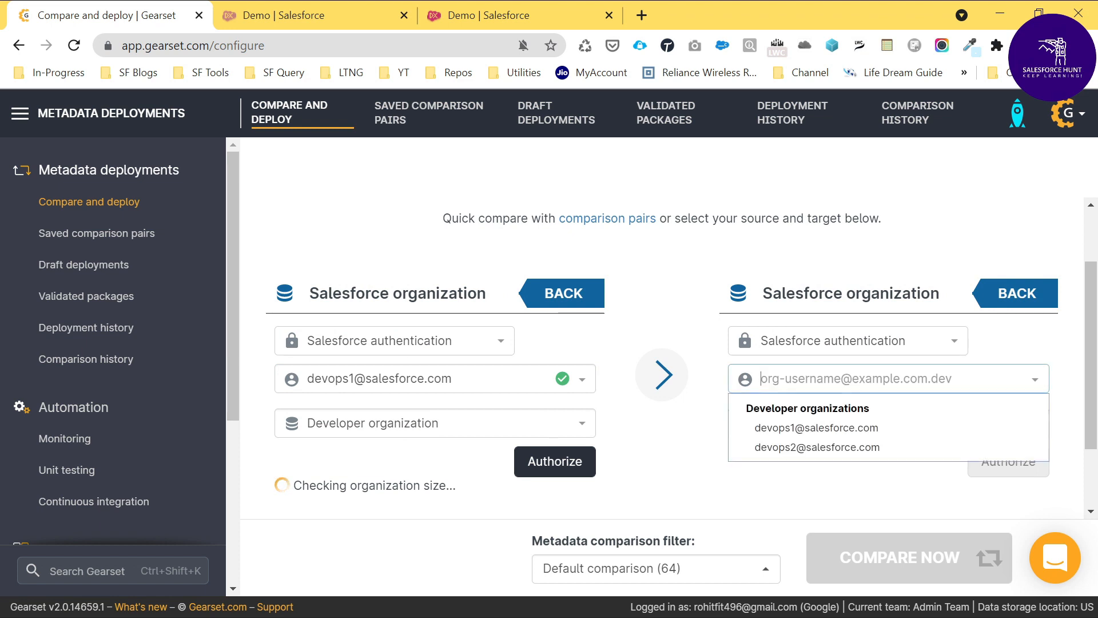
{"action": "left_click", "coordinate": [802, 447]}
{"action": "scroll", "coordinate": [764, 449], "scroll_direction": "down", "scroll_amount": 2}
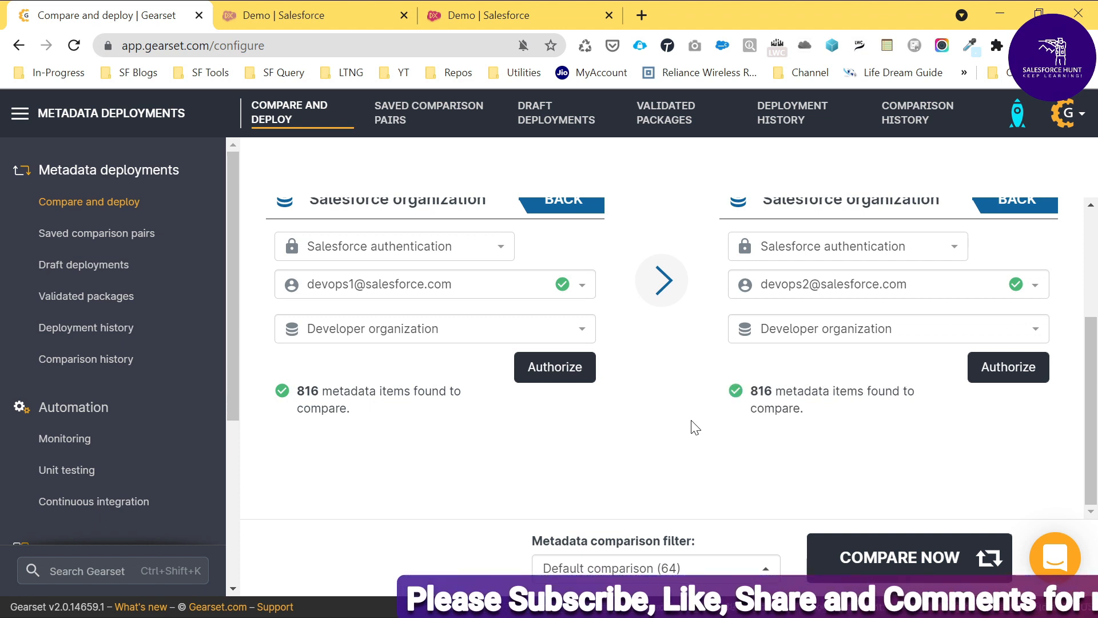
{"action": "left_click", "coordinate": [901, 557]}
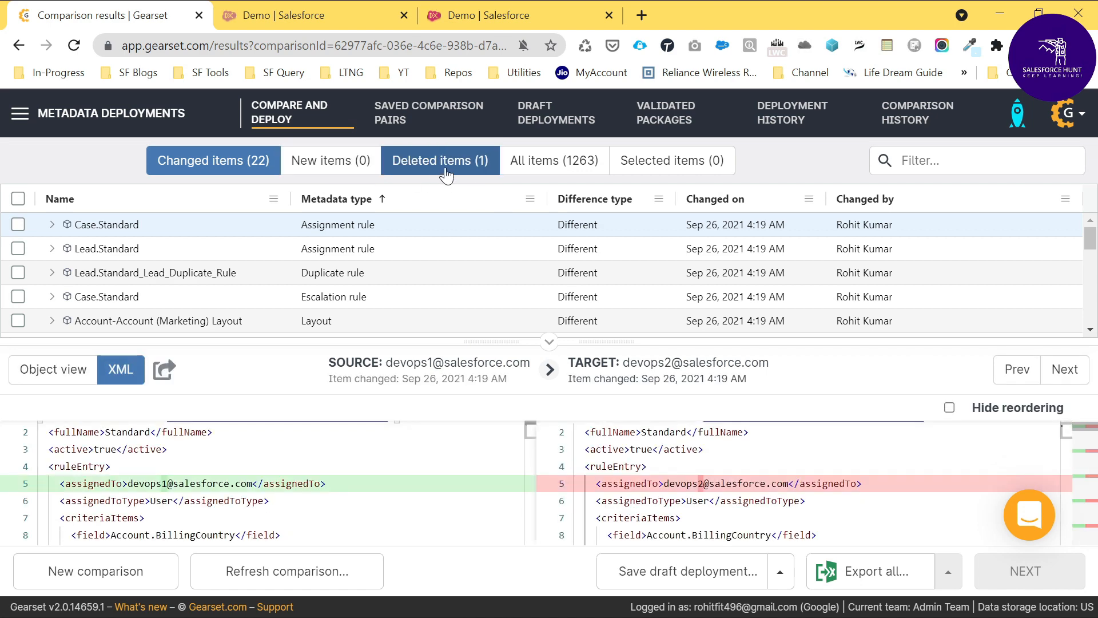
Step: Select the Demo__c.Email custom field among the deleted items in the comparison and deploy its deletion to devops2
{"action": "left_click", "coordinate": [426, 167]}
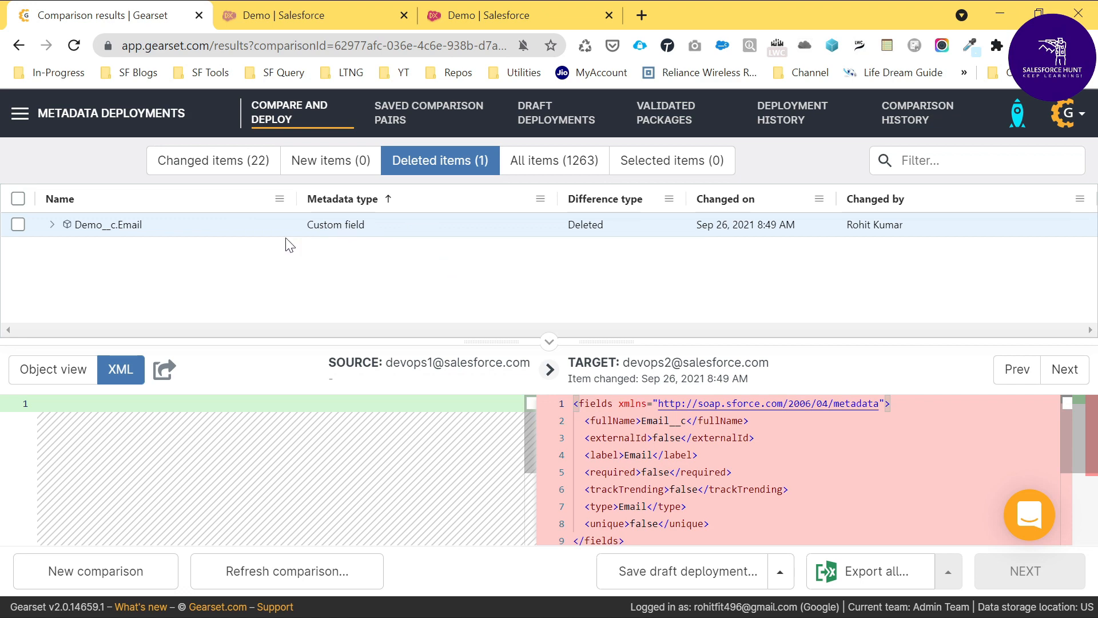
{"action": "scroll", "coordinate": [744, 469], "scroll_direction": "down", "scroll_amount": 3}
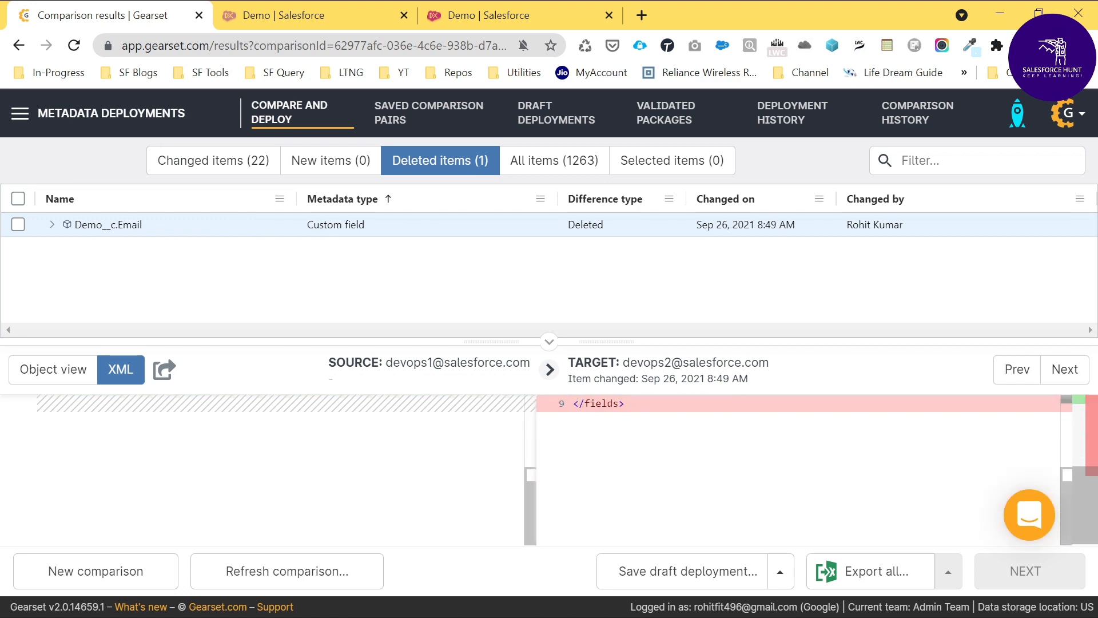
{"action": "scroll", "coordinate": [743, 469], "scroll_direction": "up", "scroll_amount": 3}
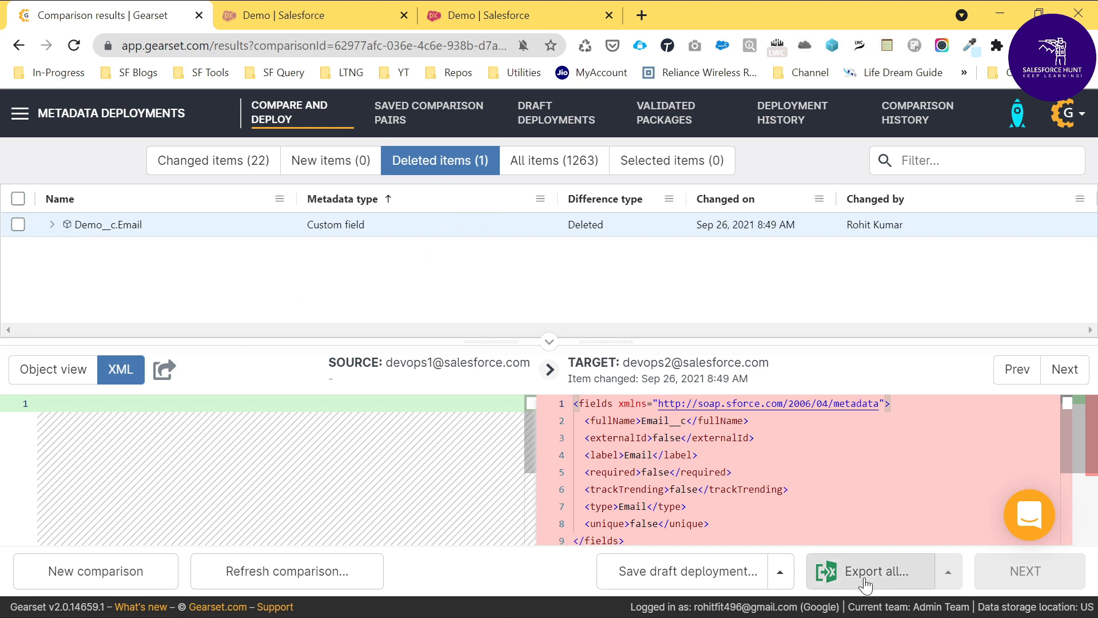
{"action": "left_click", "coordinate": [20, 199]}
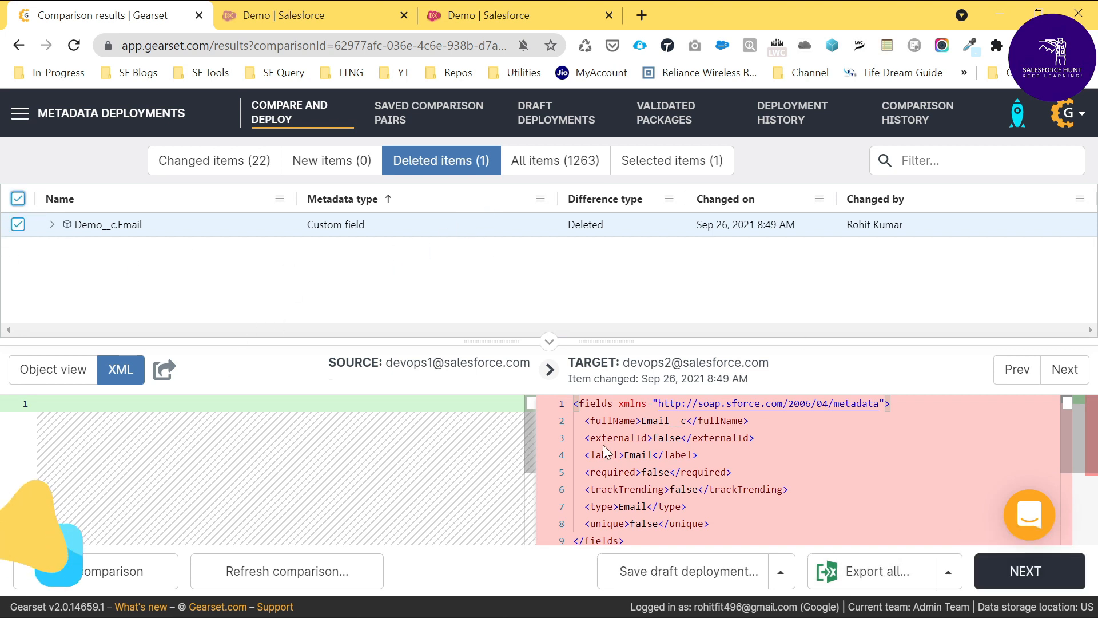
{"action": "left_click", "coordinate": [1024, 571]}
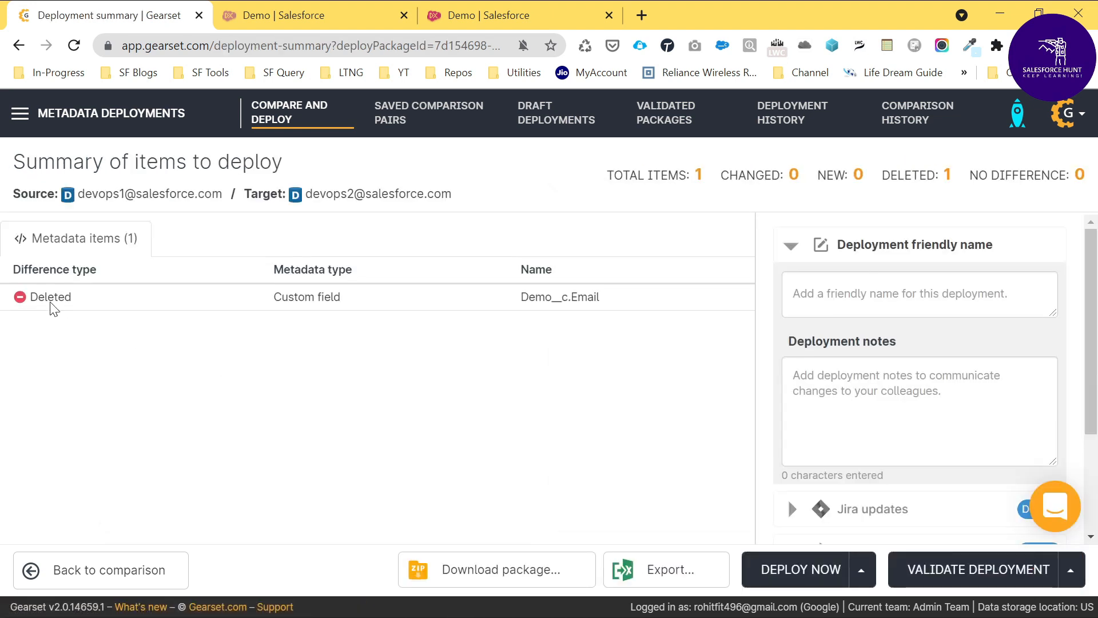
{"action": "left_click", "coordinate": [845, 581]}
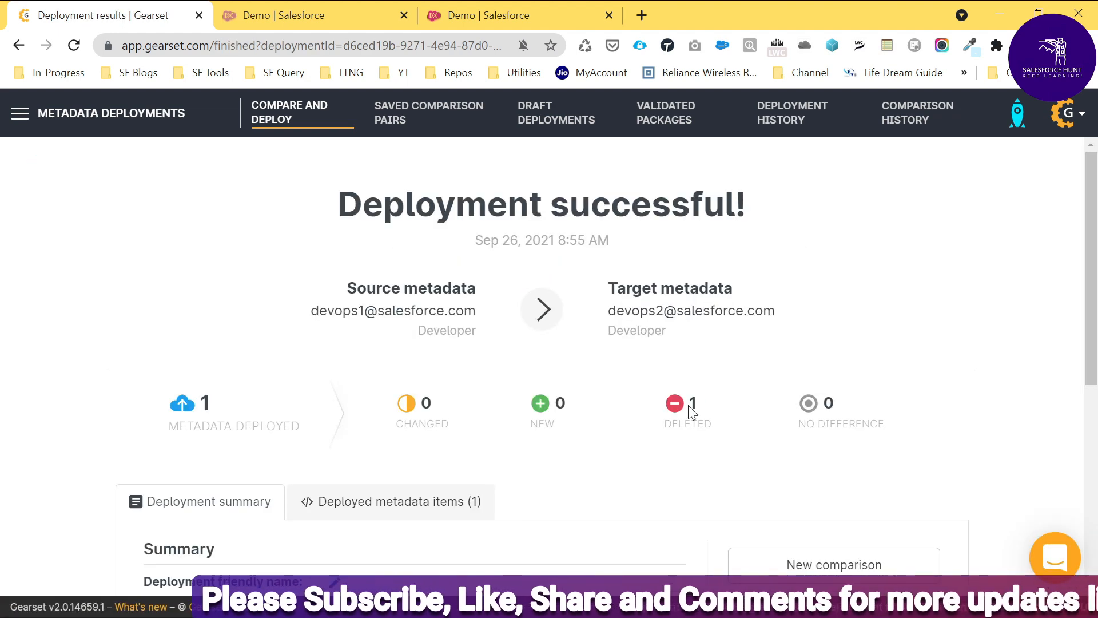
Step: Review the deployment results, switch to the devops2 org, and reload the Demo object's fields and relationships
{"action": "scroll", "coordinate": [643, 454], "scroll_direction": "down", "scroll_amount": 6}
{"action": "key", "text": "ctrl+3"}
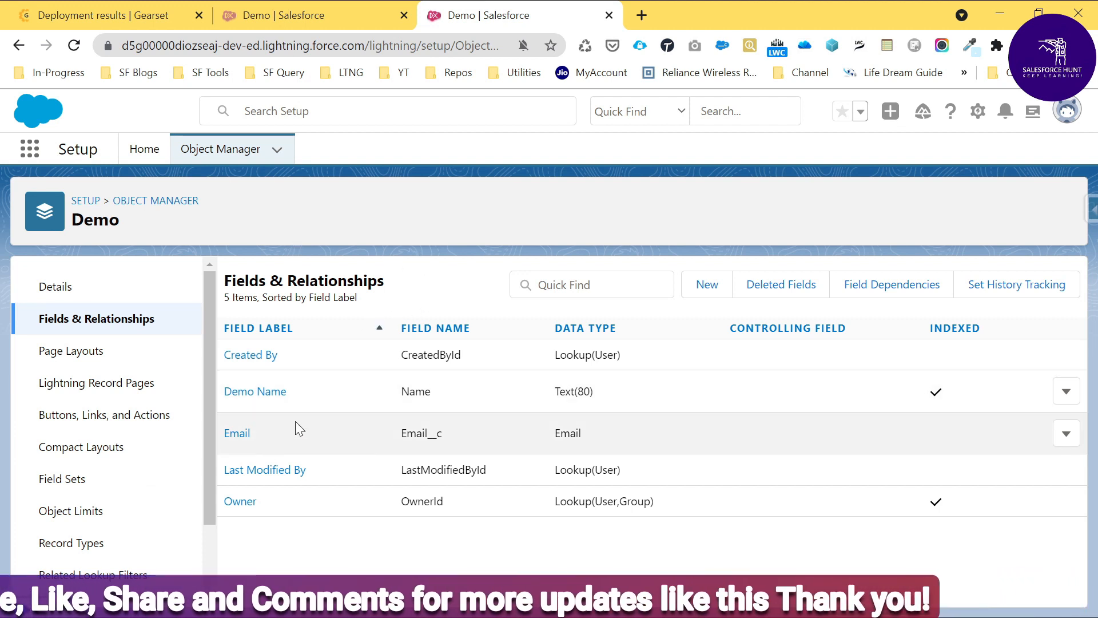
{"action": "key", "text": "F5"}
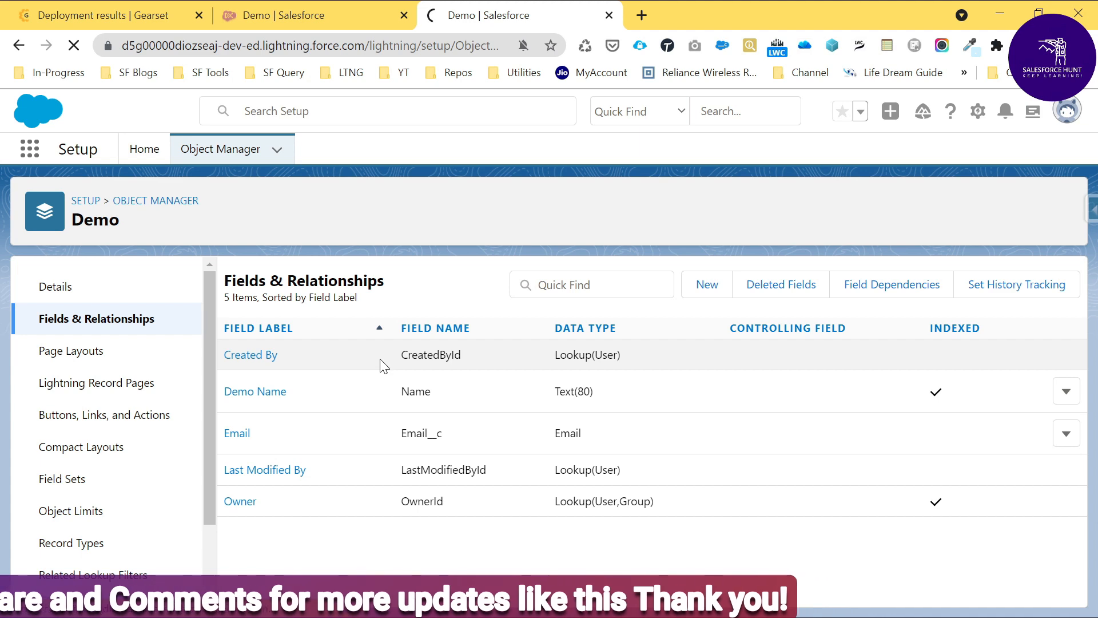